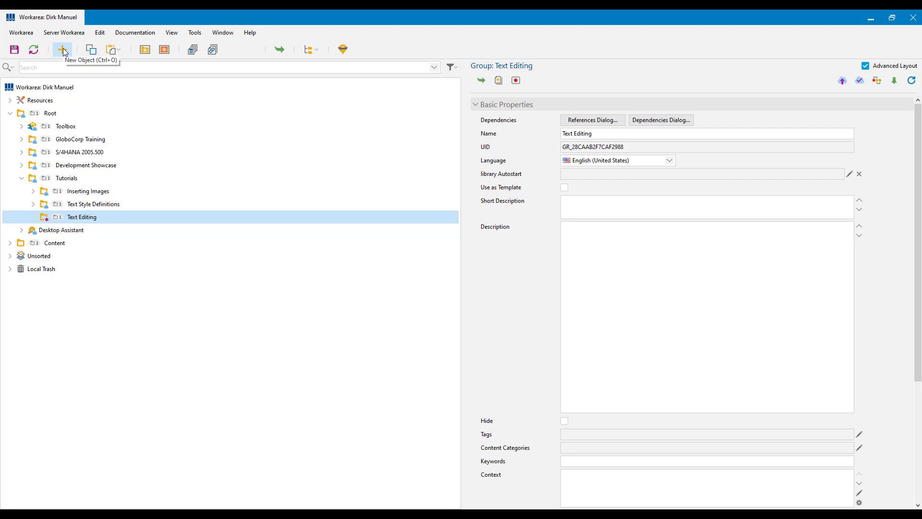
# - Create a book page named "Text Editing Demo" in the Text Editing group from the GloboCorp Slide - Standard template
pyautogui.click(63, 50)
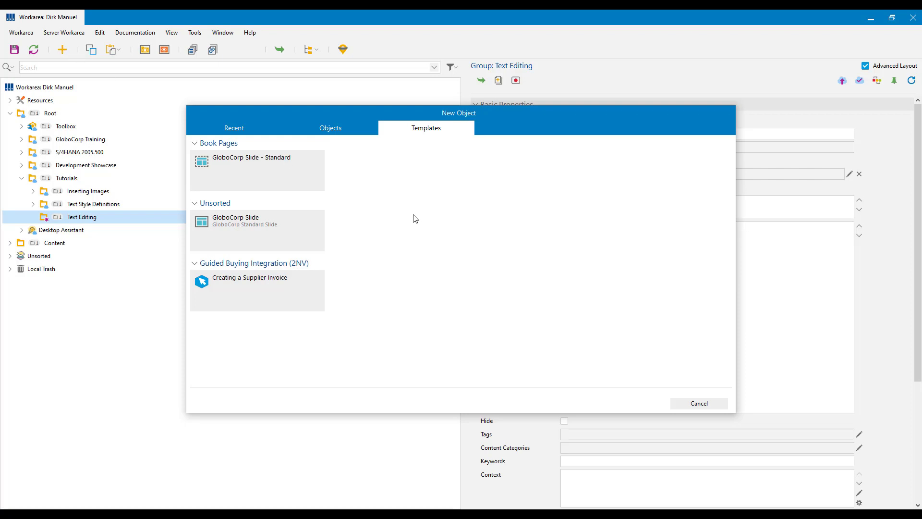
pyautogui.click(212, 169)
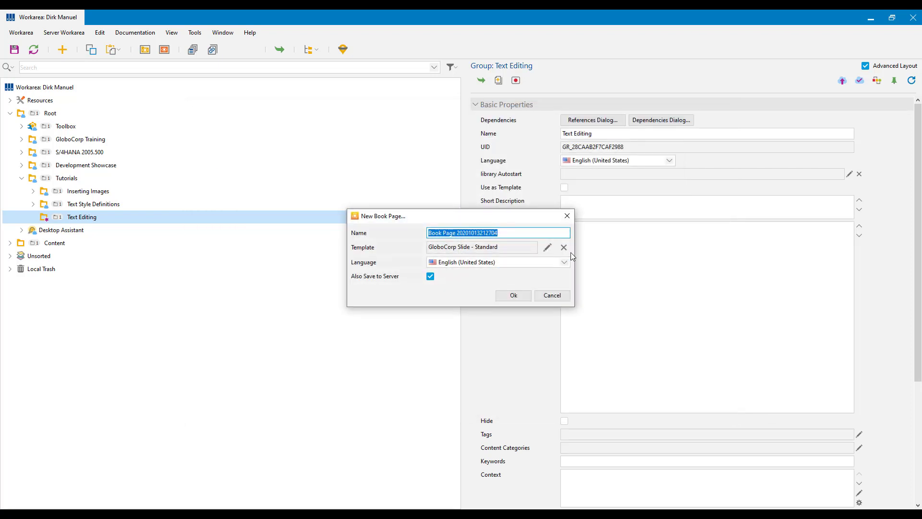
pyautogui.write('Text Editing Basics')
pyautogui.click(516, 296)
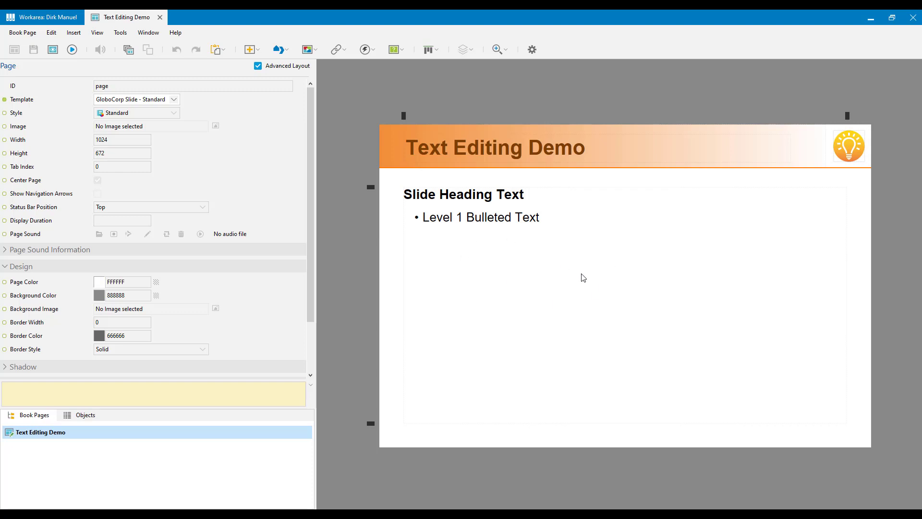
# - Inspect the properties of the title placeholder and body text box, then check the body text box's editor without changing anything
pyautogui.click(483, 143)
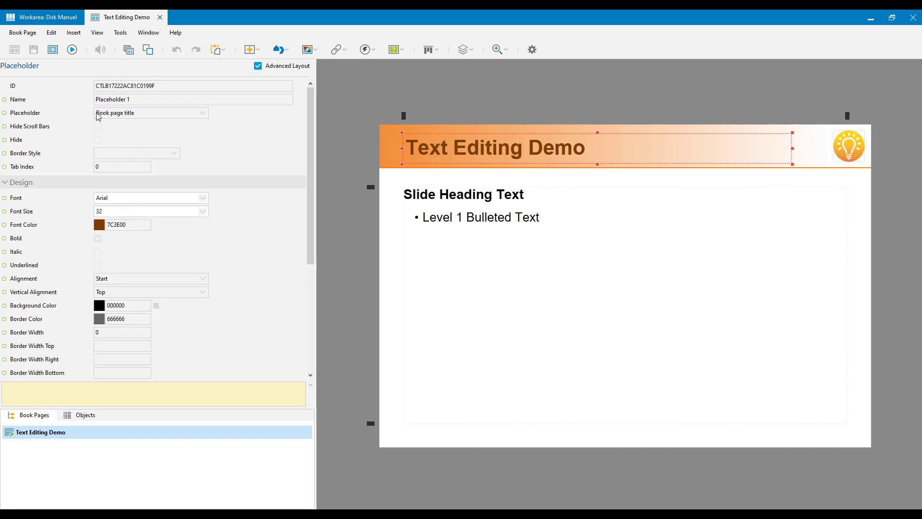
pyautogui.click(508, 225)
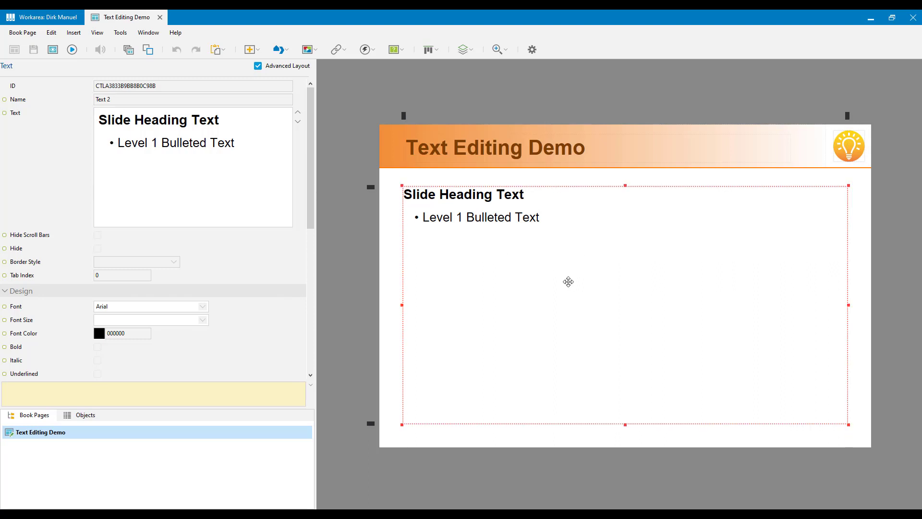
pyautogui.doubleClick(615, 234)
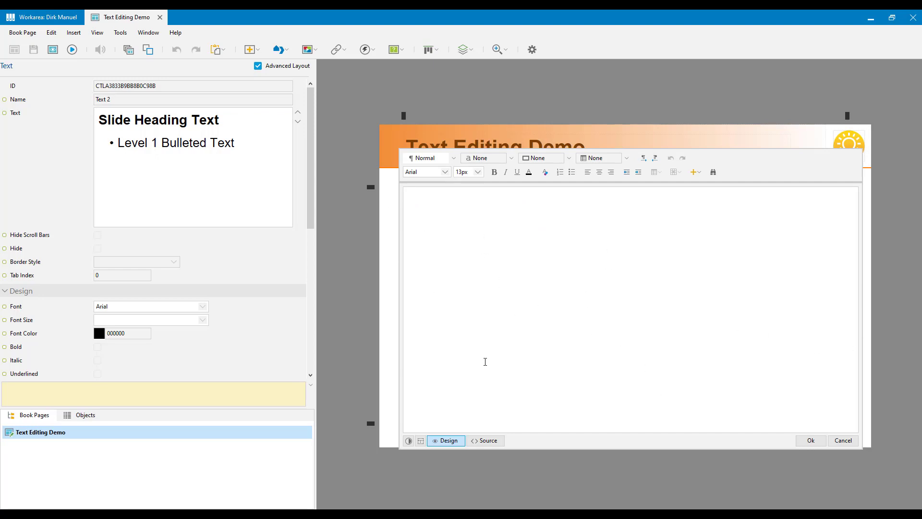
pyautogui.click(844, 441)
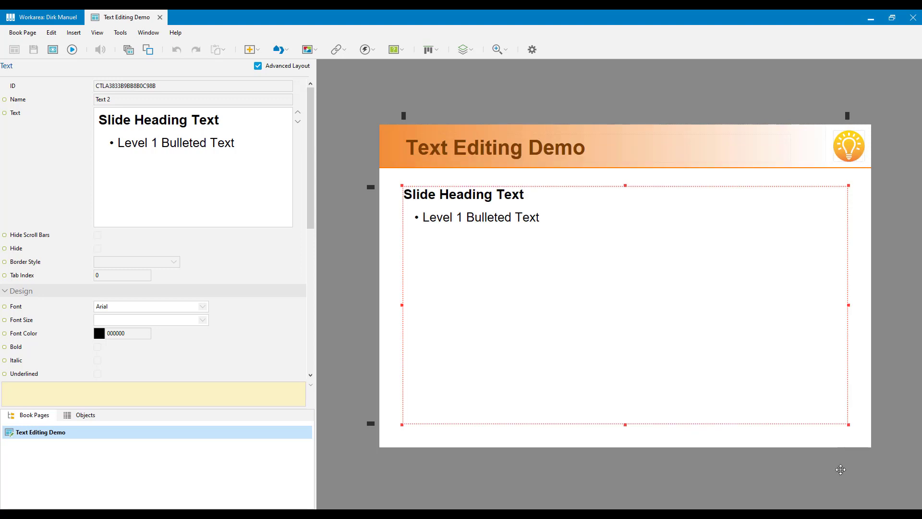
# - Override the template's Text property for the body text box and open its text for editing on the slide
pyautogui.click(4, 114)
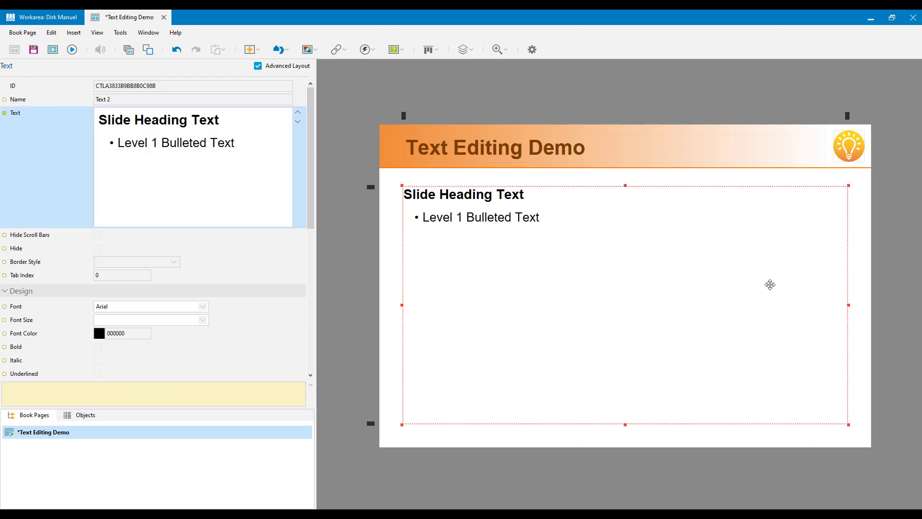
pyautogui.click(692, 268)
pyautogui.doubleClick(692, 268)
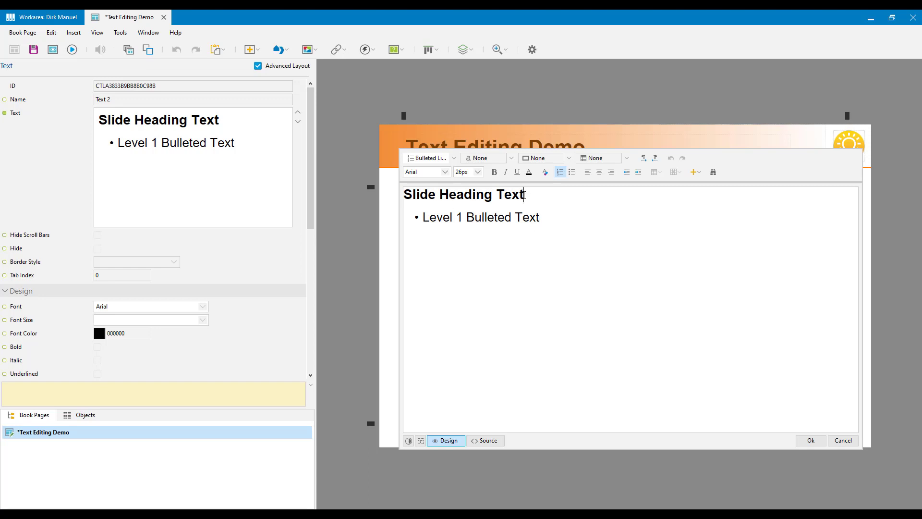
# - Replace the heading with "This is my title" and the bulleted text with "List Item 1", "List Item 2" and "List Item 3"
pyautogui.moveTo(524, 195); pyautogui.dragTo(398, 193)
pyautogui.write('This is my title')
pyautogui.press('Down')
pyautogui.hotkey('shift', 'Home')
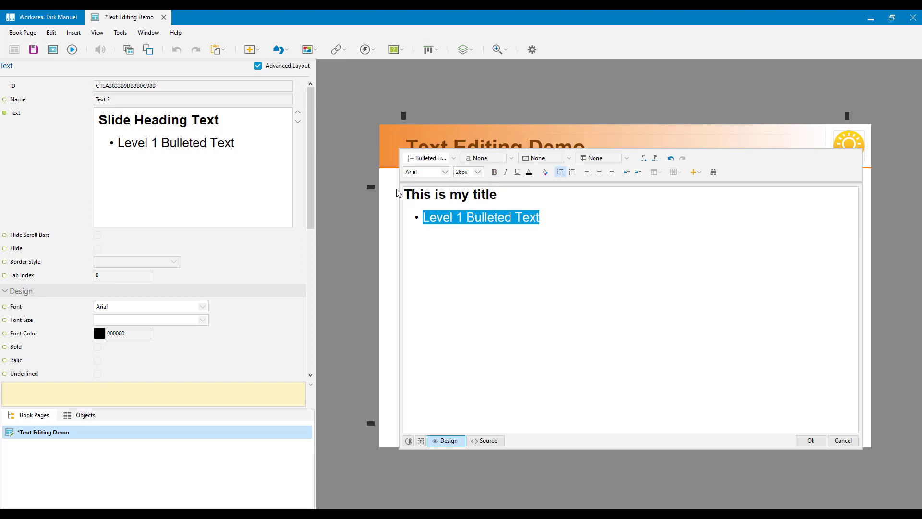
pyautogui.write('List Item 1')
pyautogui.press('Return')
pyautogui.write('List Item 2')
pyautogui.press('Return')
pyautogui.write('List Item 3')
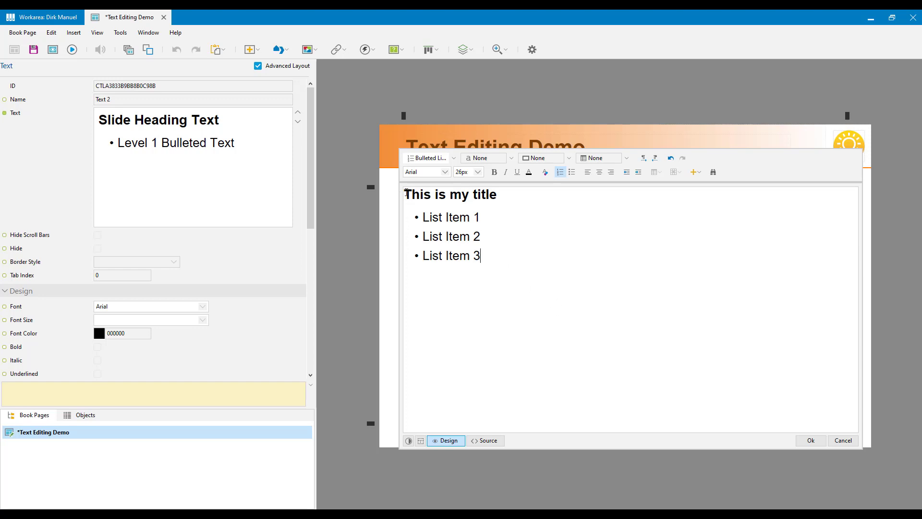
# - Demote "List Item 2" to a second-level bullet and promote it back to the first level
pyautogui.click(424, 237)
pyautogui.press('Tab')
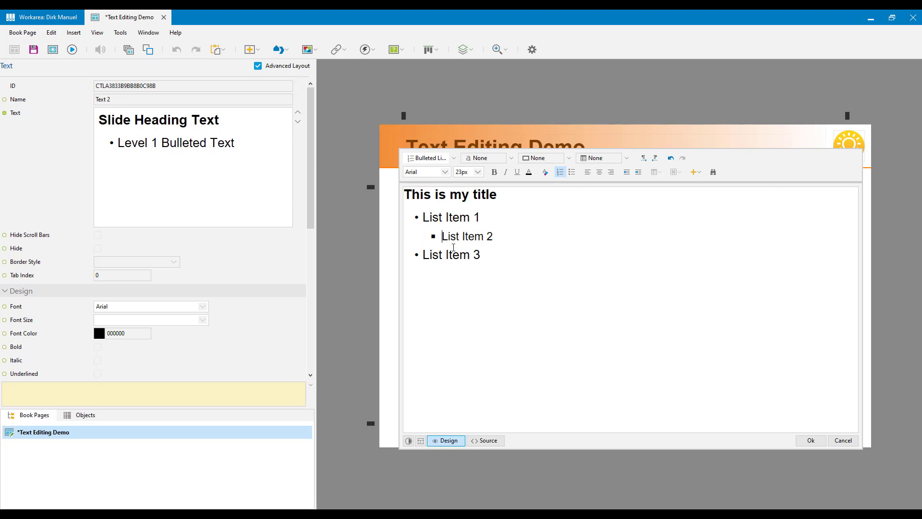
pyautogui.hotkey('shift', 'Tab')
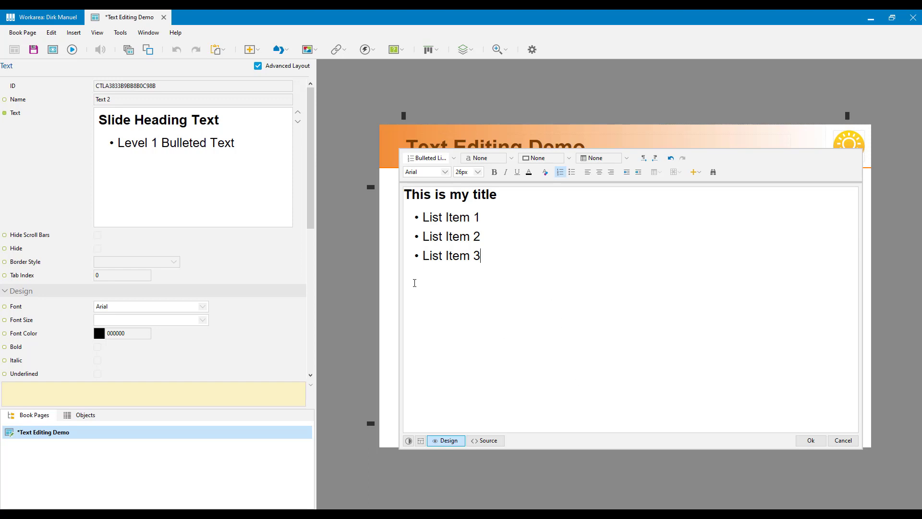
# - Delete all text in the body text box and set the empty paragraph's style to Normal
pyautogui.hotkey('ctrl', 'a')
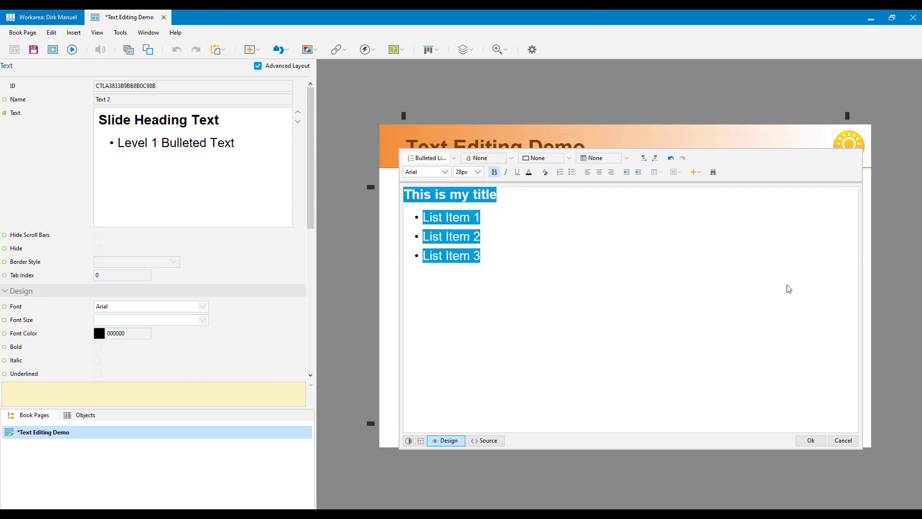
pyautogui.press('Delete')
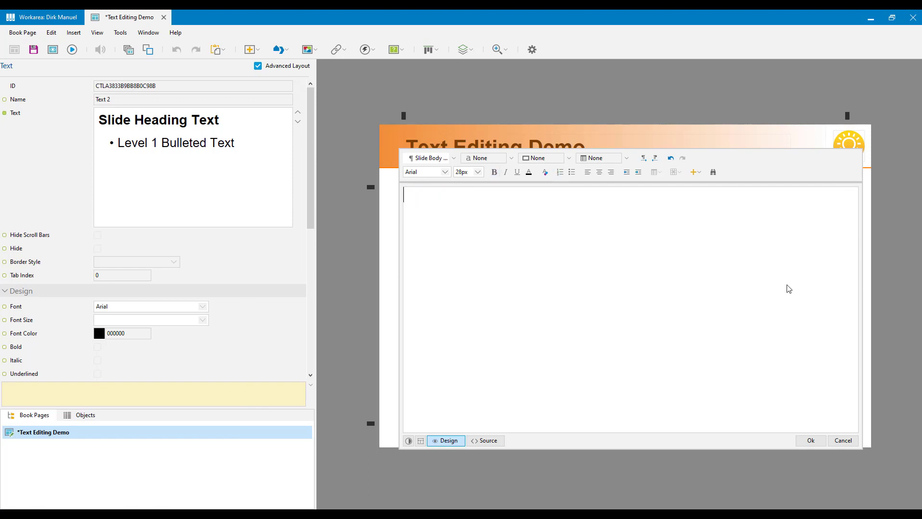
pyautogui.click(454, 158)
pyautogui.click(425, 171)
# - Paste the copied Lorem ipsum paragraph into the text box as unformatted text and apply the edit
pyautogui.rightClick(521, 223)
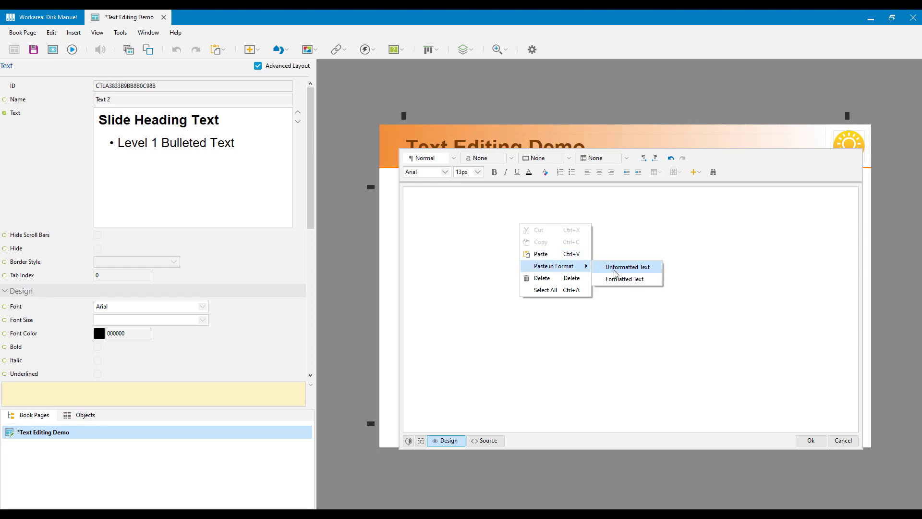
pyautogui.click(615, 270)
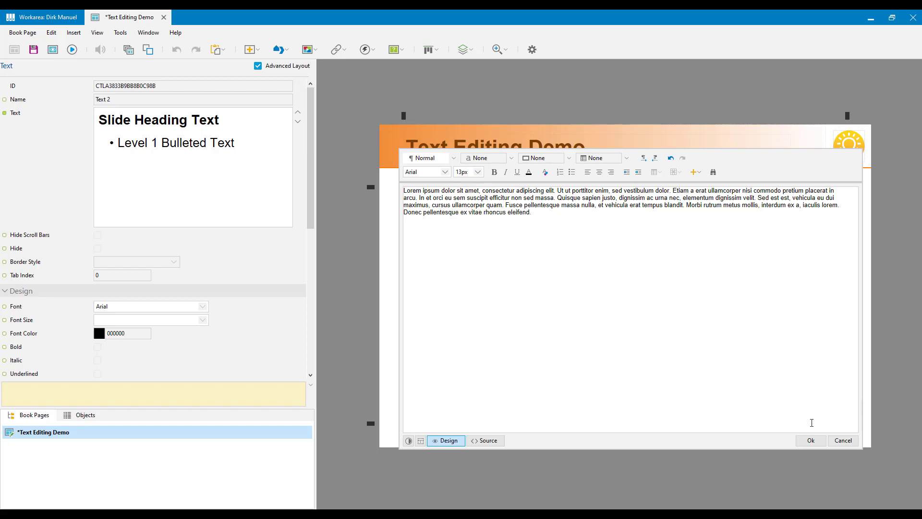
pyautogui.click(810, 441)
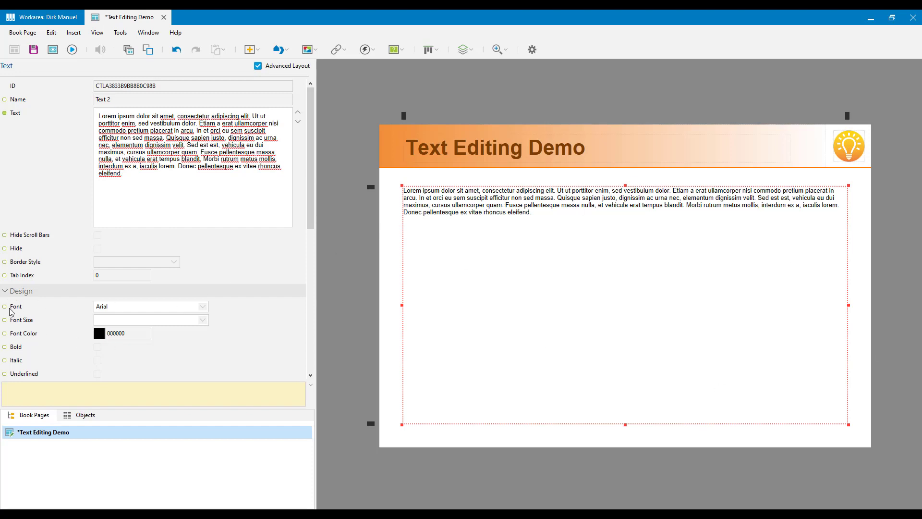
# - Override the body text box's font size and set it to 20 points
pyautogui.click(7, 323)
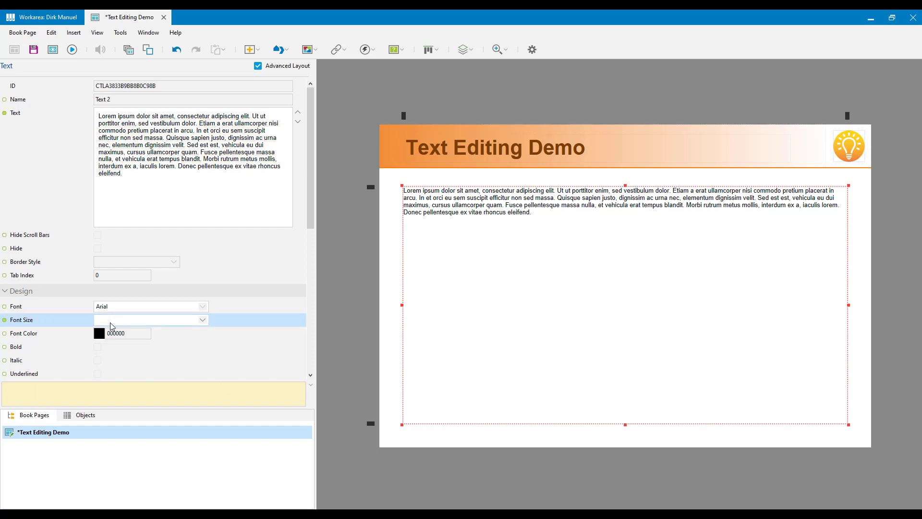
pyautogui.click(107, 324)
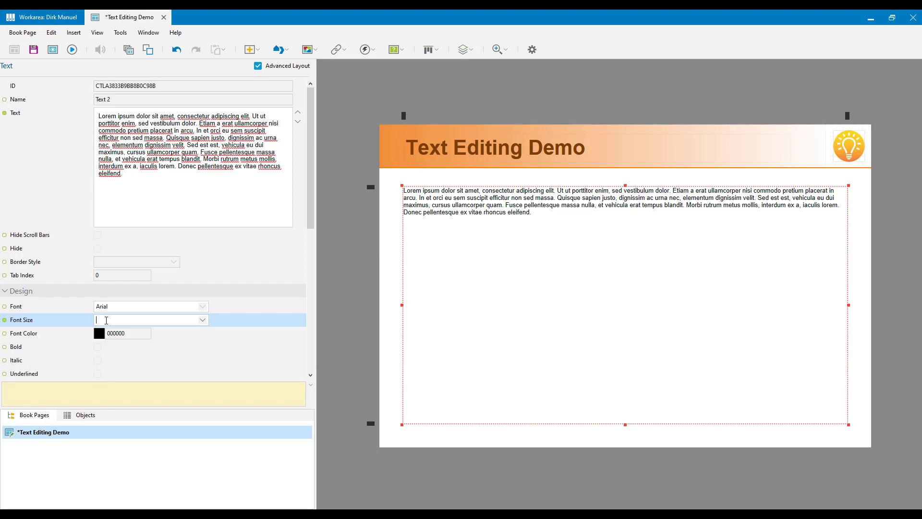
pyautogui.write('20')
pyautogui.press('Return')
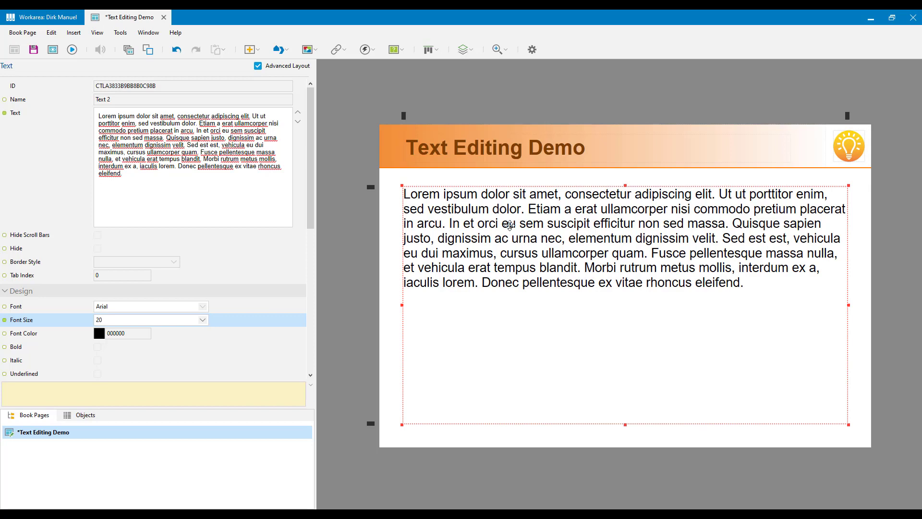
# - Check the font size shown in the text editor and the preset sizes offered in the text box's properties
pyautogui.doubleClick(509, 225)
pyautogui.click(464, 222)
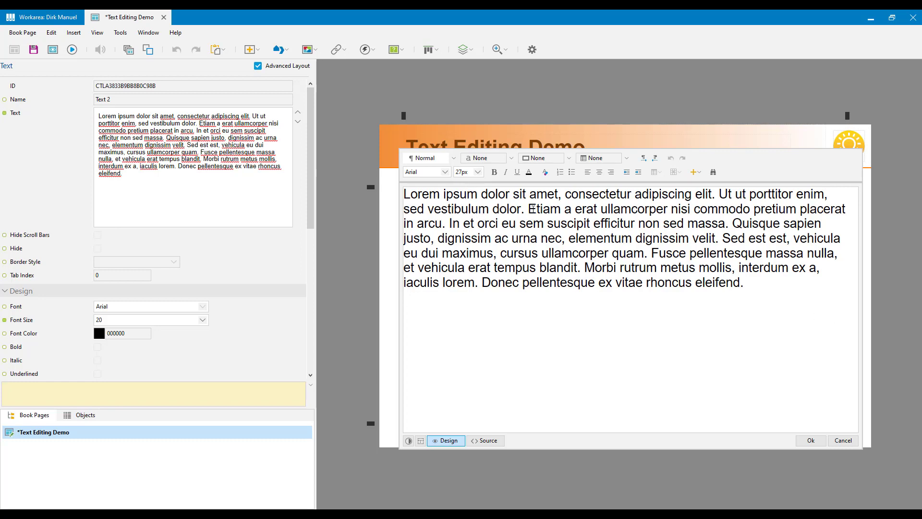
pyautogui.click(811, 440)
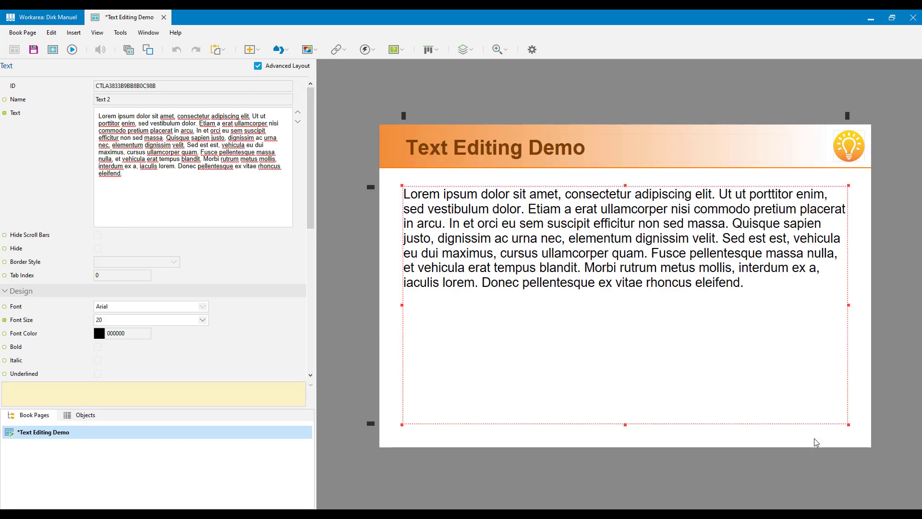
pyautogui.click(22, 322)
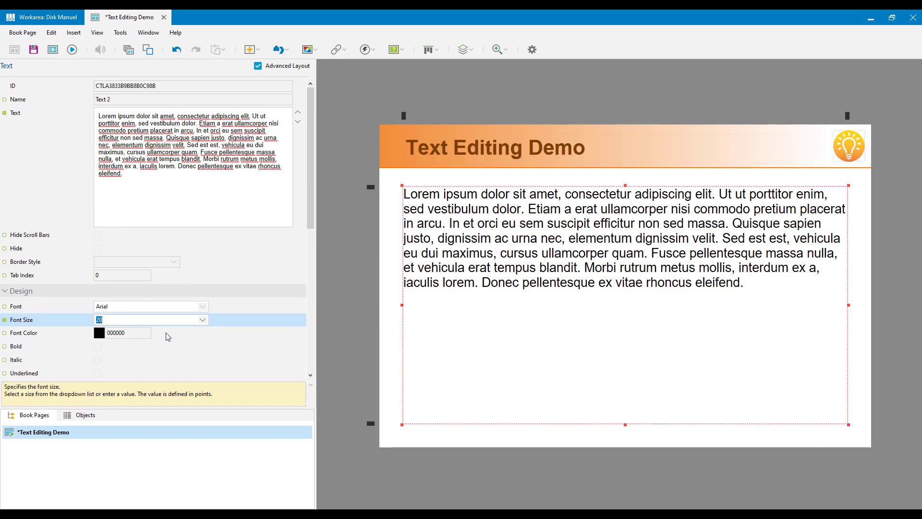
pyautogui.click(204, 320)
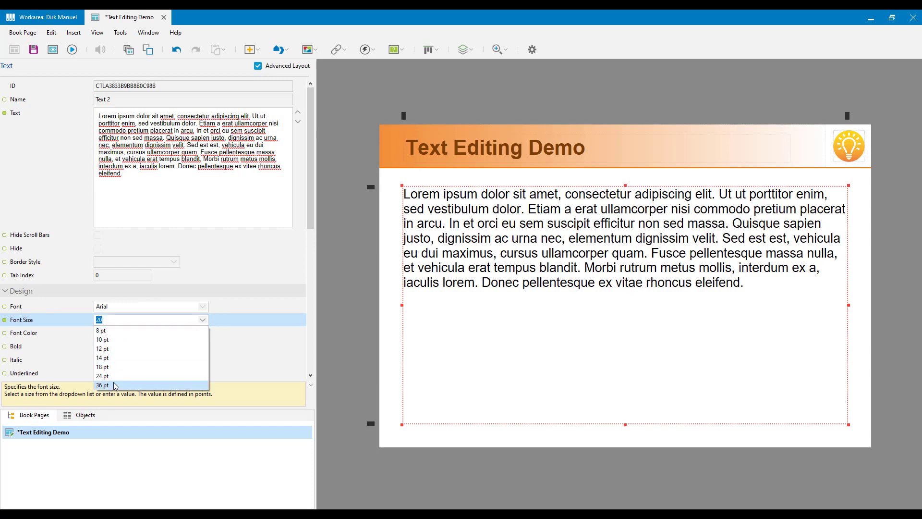
# - Narrow the body text box to about two-thirds of its width and place the points-to-pixels table image at the slide's right edge
pyautogui.moveTo(849, 306); pyautogui.dragTo(698, 305)
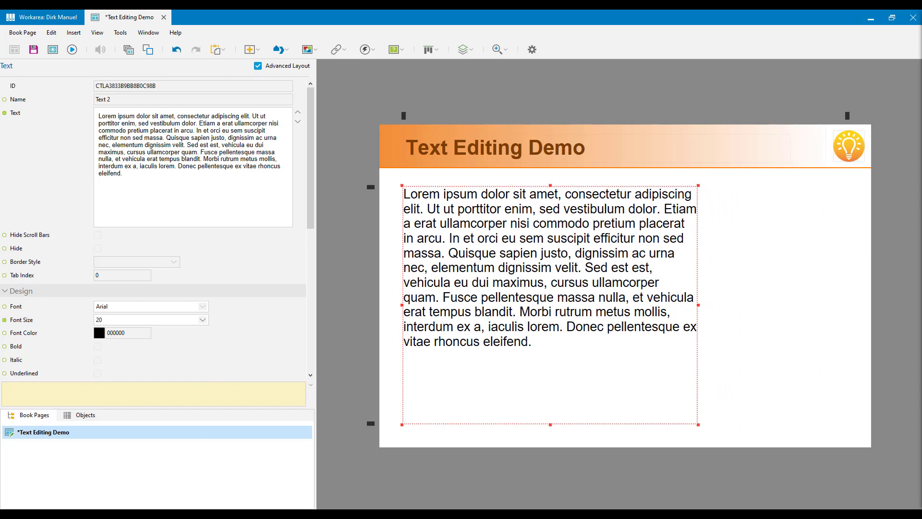
pyautogui.click(770, 200)
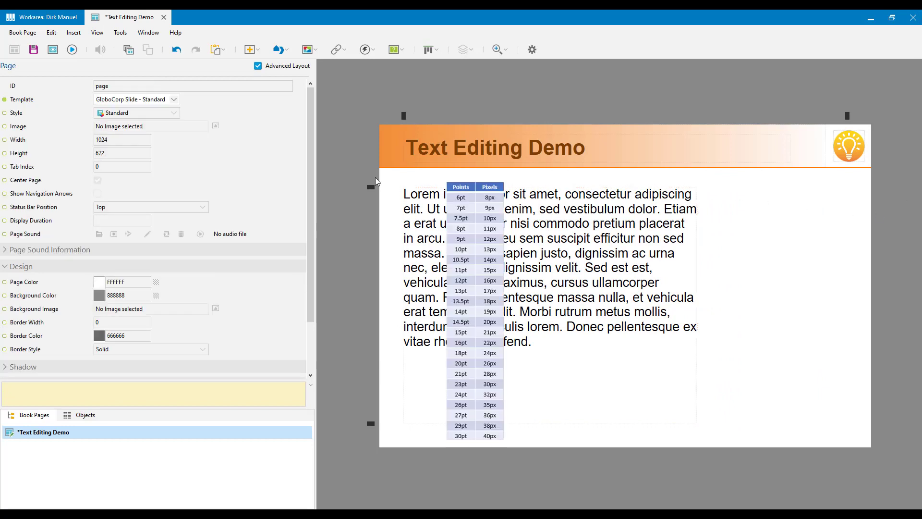
pyautogui.click(462, 186)
pyautogui.moveTo(463, 182); pyautogui.dragTo(818, 176)
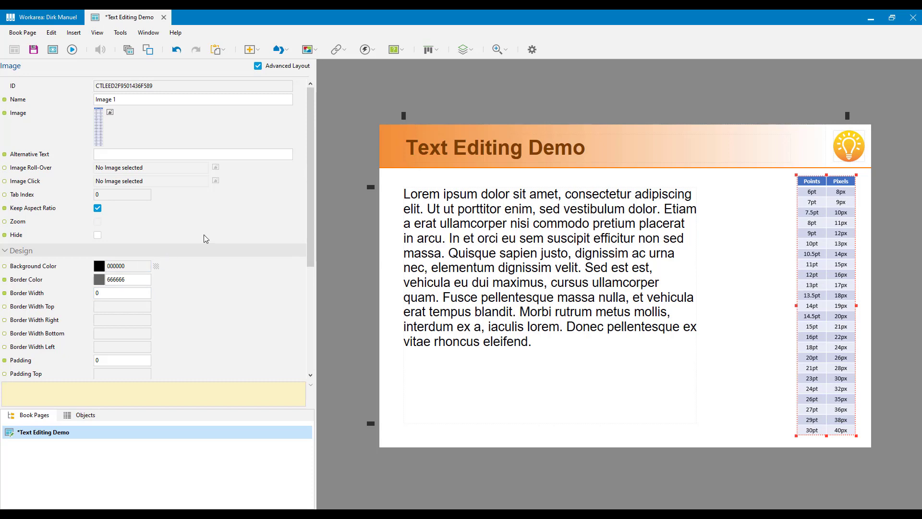
# - Check the body text's pixel font size in the text editor against the points-to-pixels table, then close the editor
pyautogui.click(459, 207)
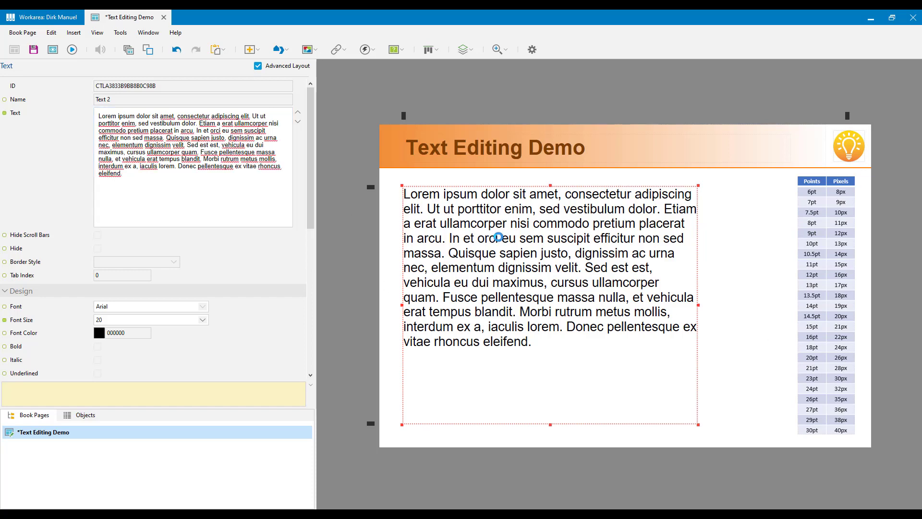
pyautogui.doubleClick(498, 236)
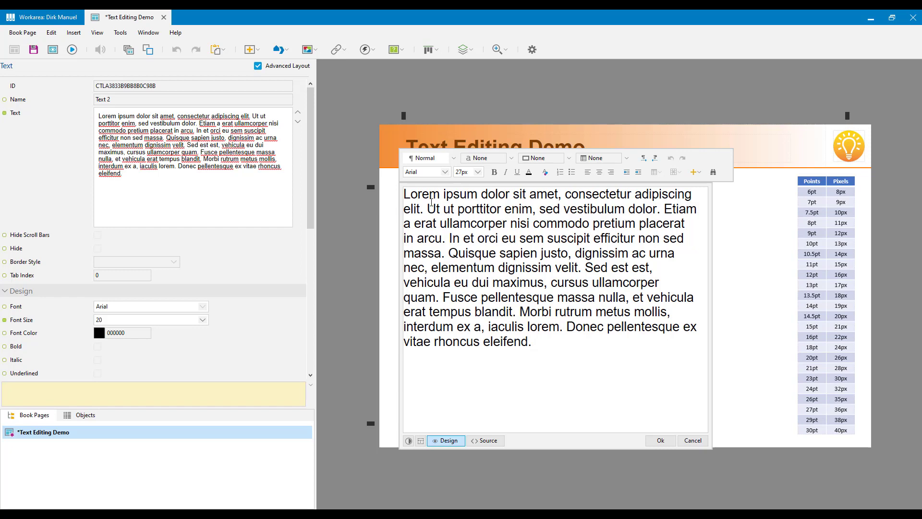
pyautogui.click(515, 267)
pyautogui.click(661, 440)
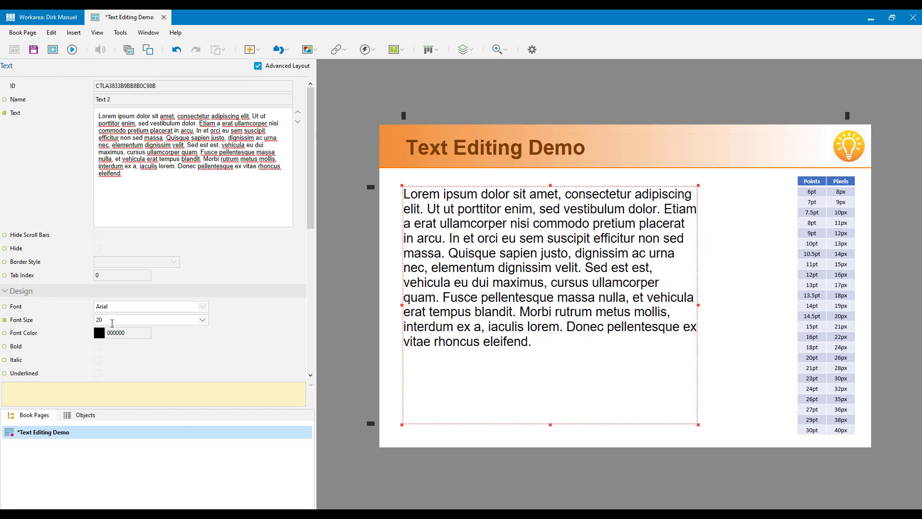
# - Remove the font size override from the body text box
pyautogui.click(6, 320)
pyautogui.click(6, 321)
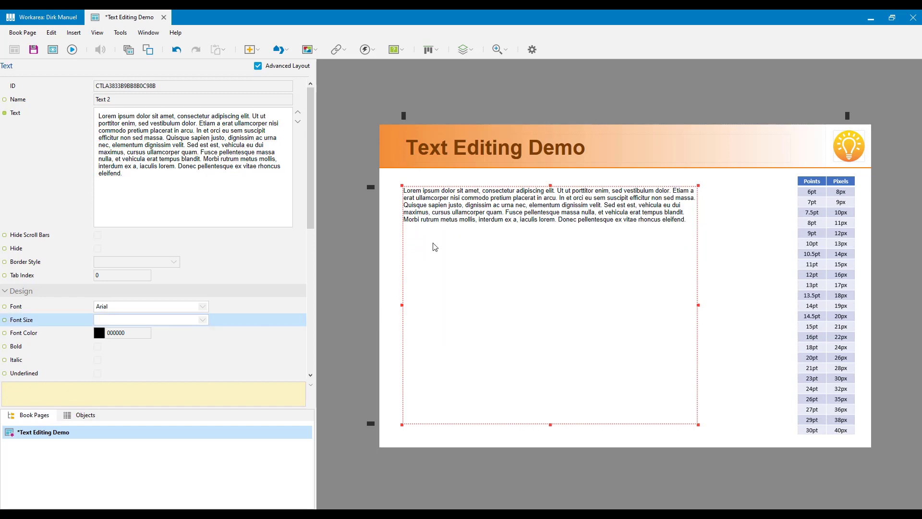
# - Open the body text for editing and break it before "Ut ut porttitor enim", leaving a gap after the first sentence
pyautogui.doubleClick(550, 206)
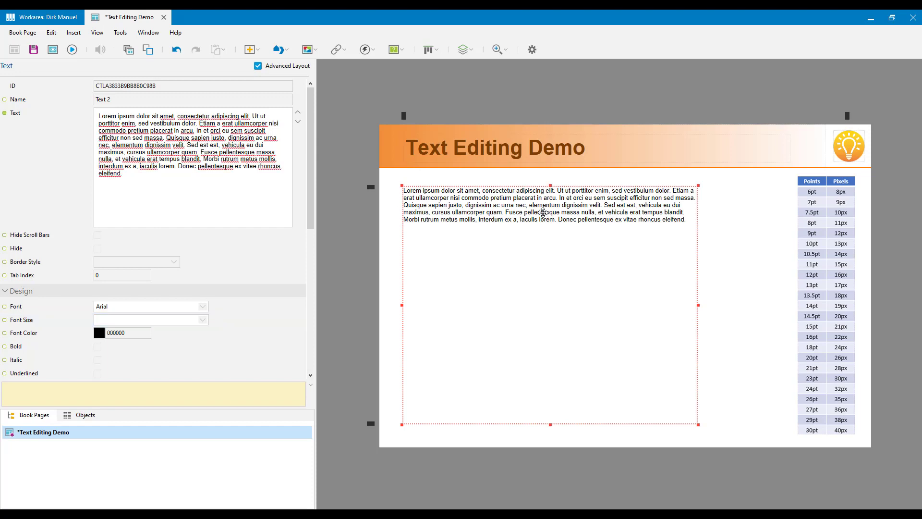
pyautogui.moveTo(558, 192); pyautogui.dragTo(594, 198)
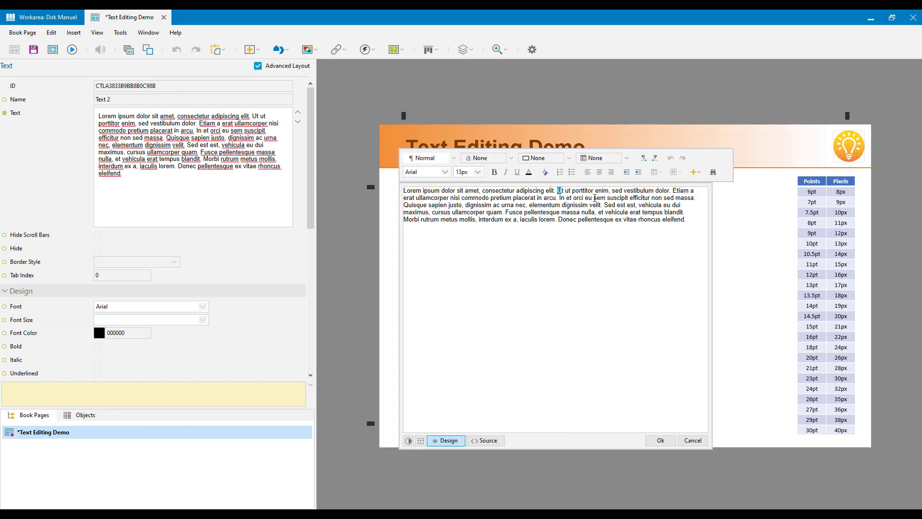
pyautogui.press('Return')
pyautogui.press('Return')
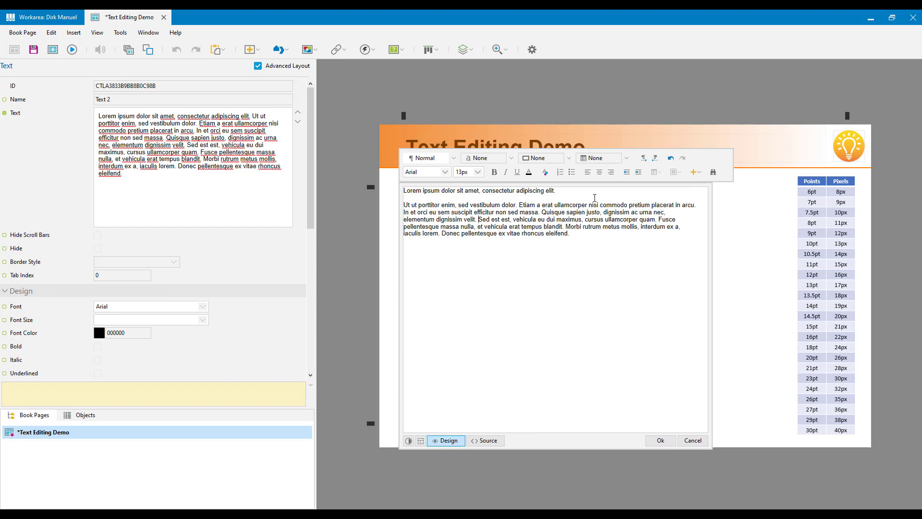
# - Start a separate paragraph at "Sed est est", leaving a gap, and apply the Heading 1 paragraph style to the first sentence
pyautogui.press('Return')
pyautogui.press('Return')
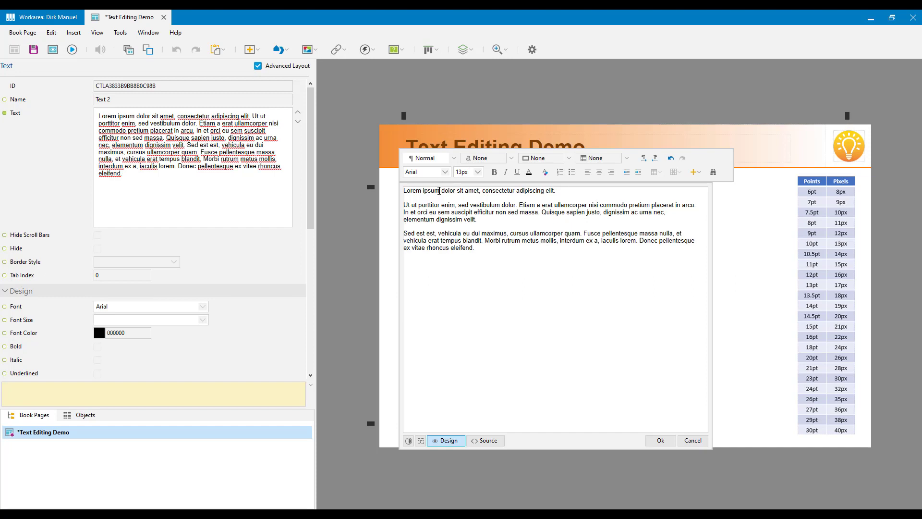
pyautogui.click(453, 158)
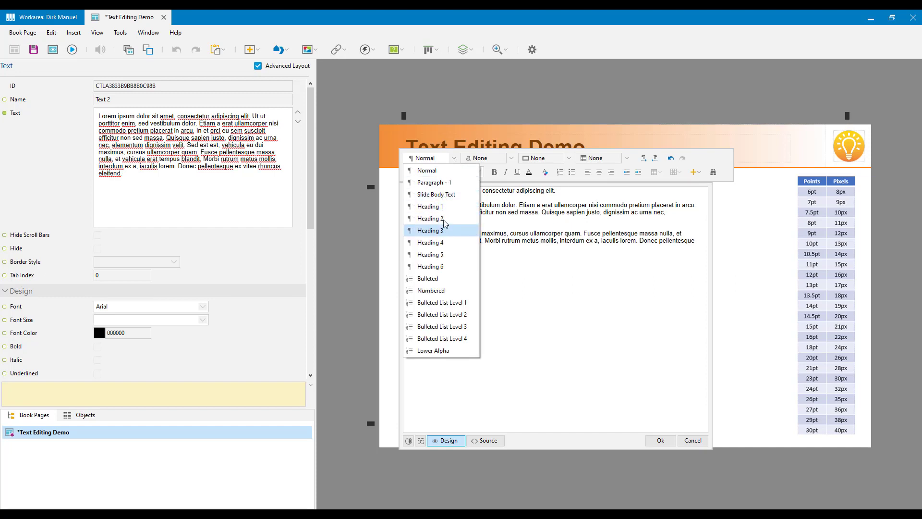
pyautogui.click(442, 206)
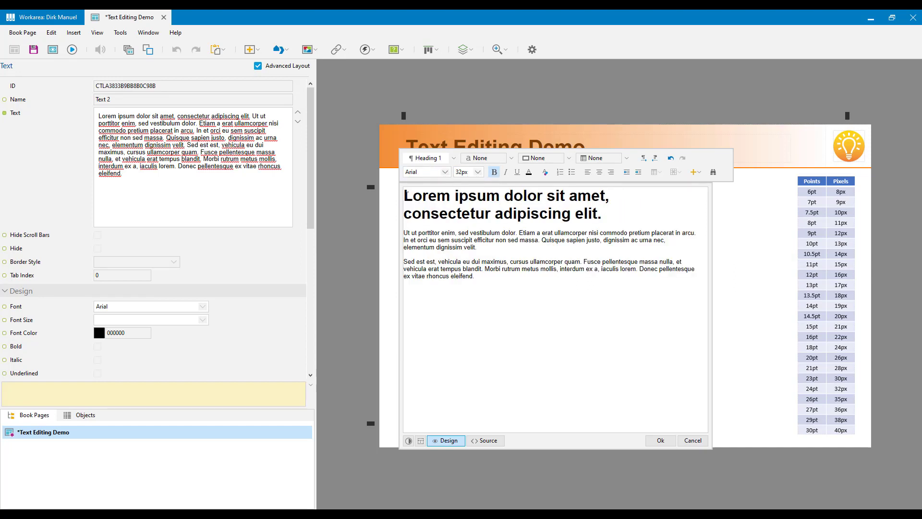
pyautogui.moveTo(405, 196); pyautogui.dragTo(587, 207)
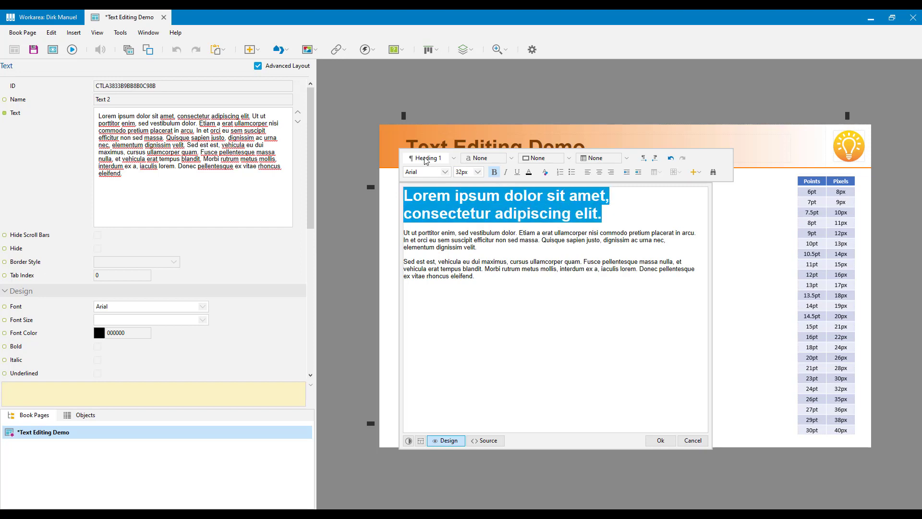
# - Apply the Emphasis character style to the whole "Ut ut porttitor enim" paragraph
pyautogui.click(446, 240)
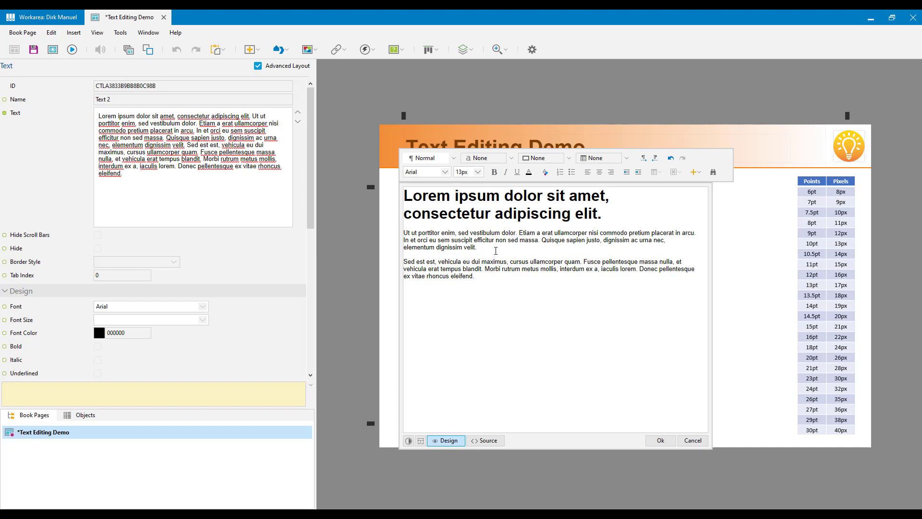
pyautogui.moveTo(496, 251); pyautogui.dragTo(387, 235)
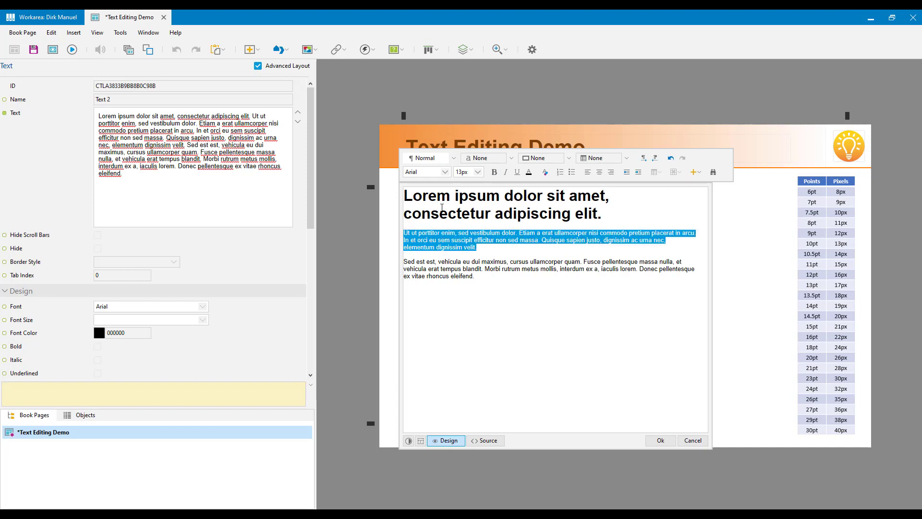
pyautogui.click(513, 160)
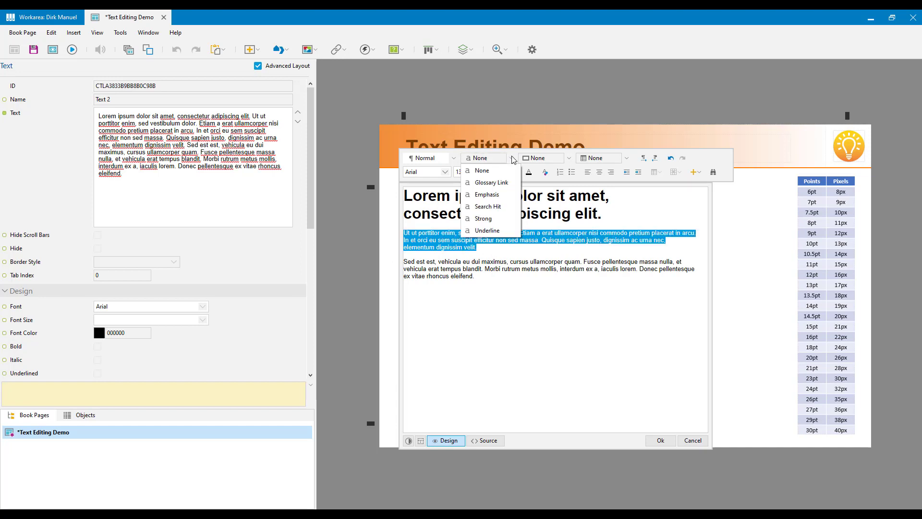
pyautogui.click(488, 195)
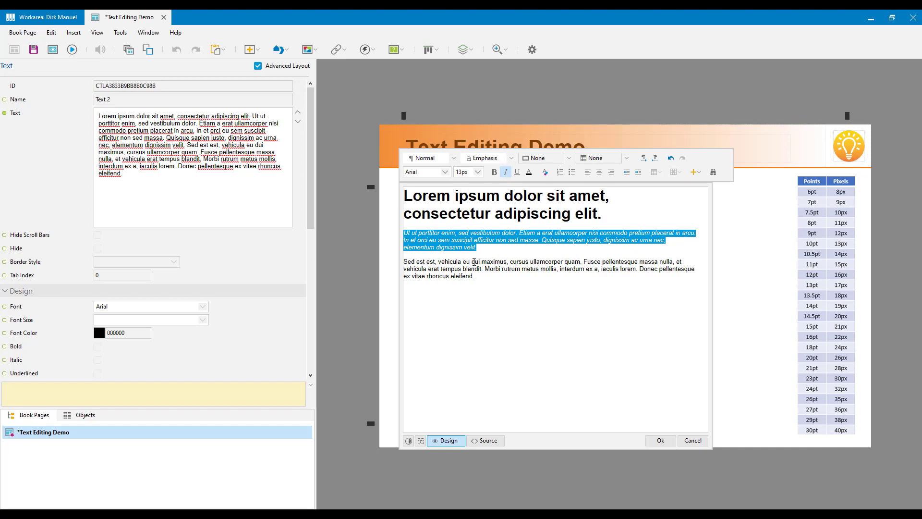
# - Check which paragraph and character styles are applied to the last paragraph, the heading and the italic paragraph
pyautogui.click(453, 275)
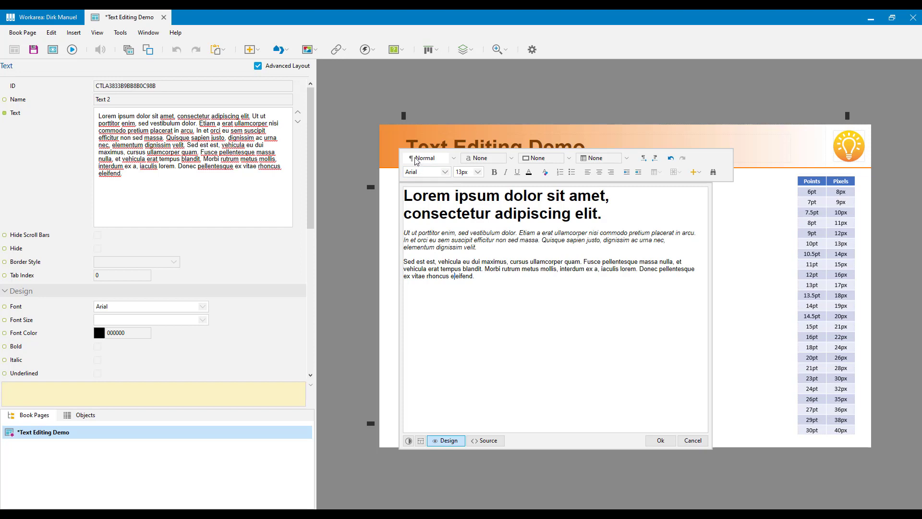
pyautogui.click(422, 200)
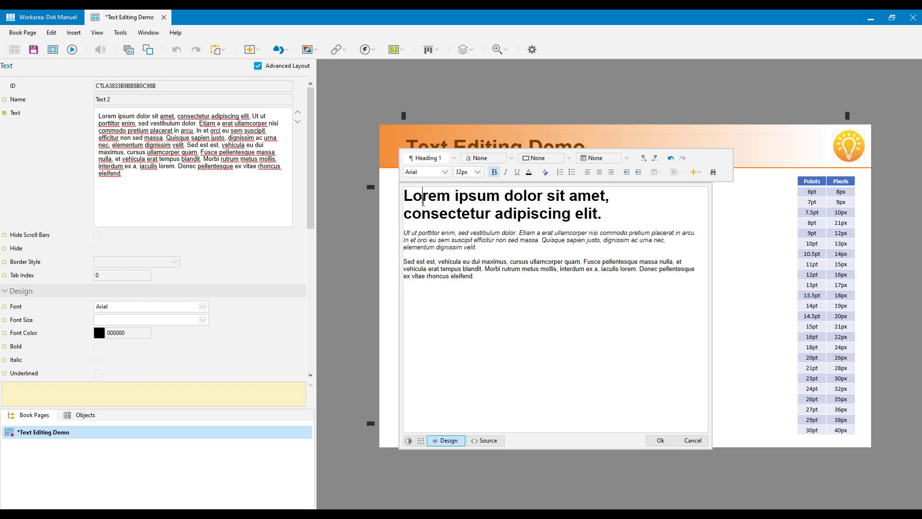
pyautogui.click(426, 237)
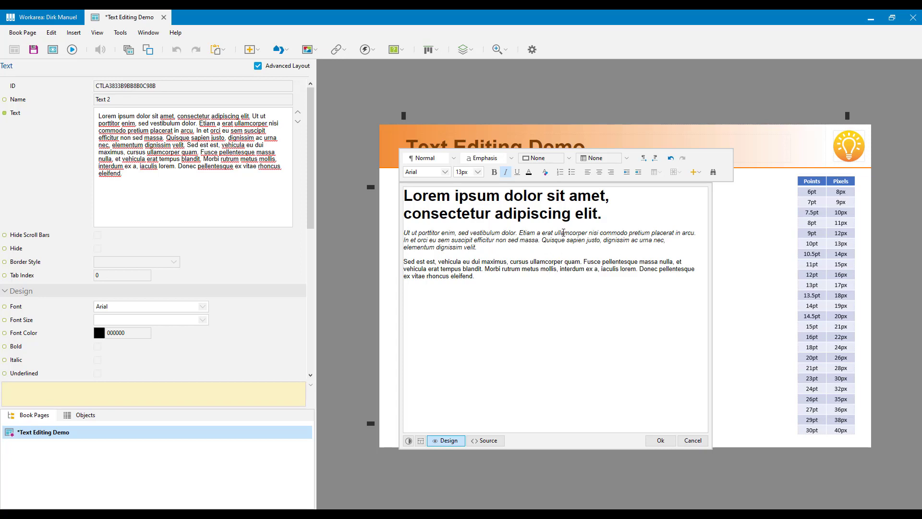
# - Set the font size of the word "ullamcorper" in the italic paragraph to 20px
pyautogui.doubleClick(563, 232)
pyautogui.click(478, 172)
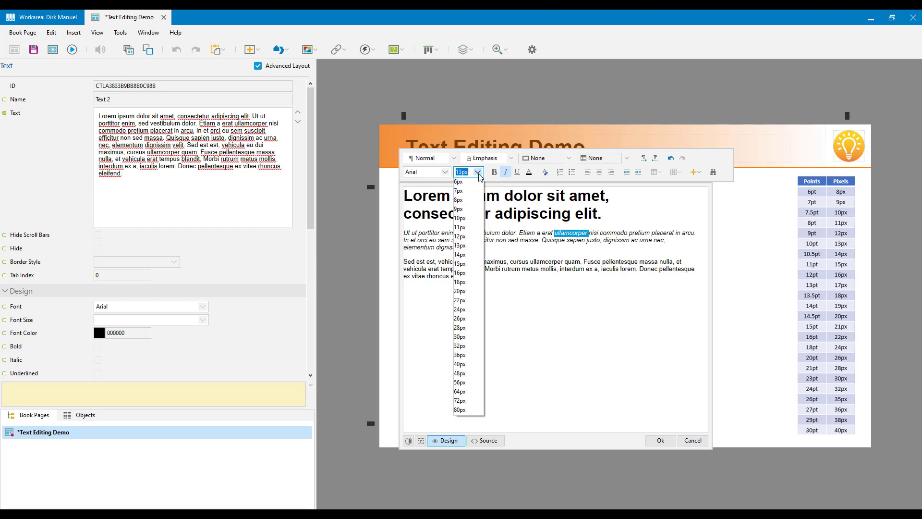
pyautogui.click(464, 291)
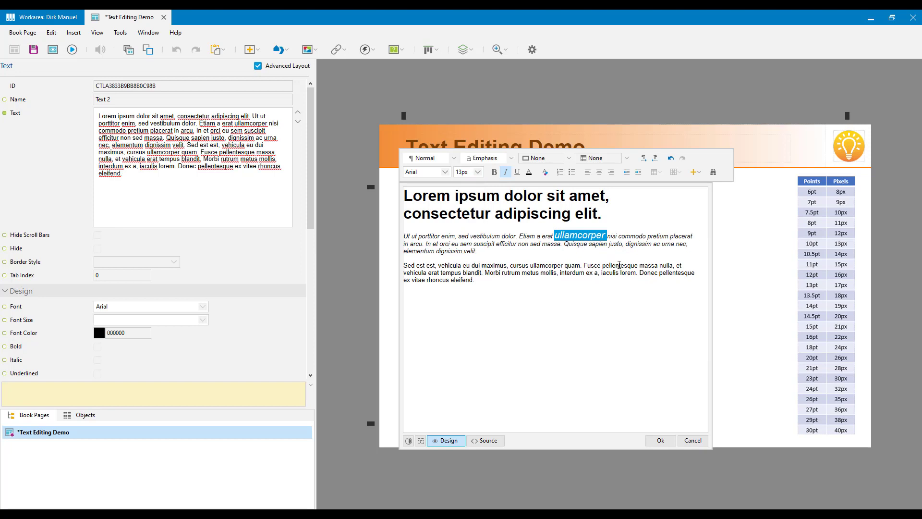
# - Resize the heading word "consectetur" to 20px and back to a direct size of 32px, and accept the text changes
pyautogui.click(487, 193)
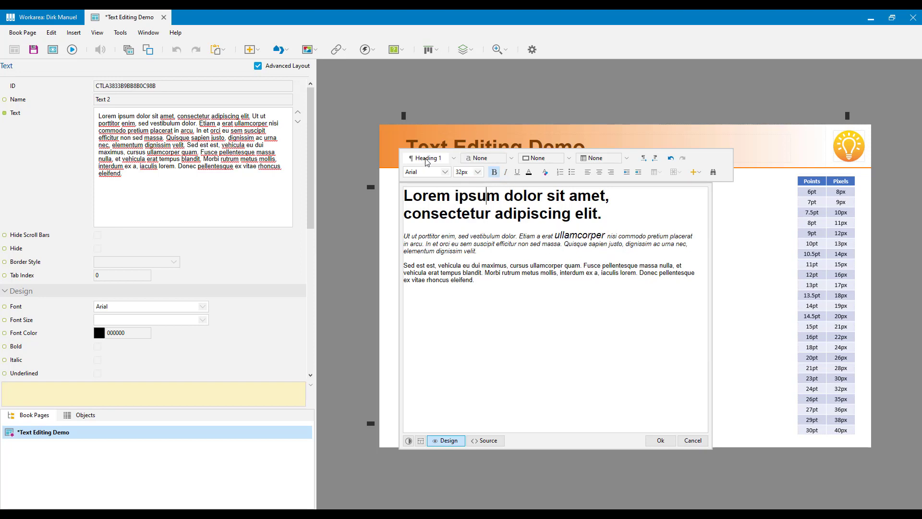
pyautogui.doubleClick(440, 214)
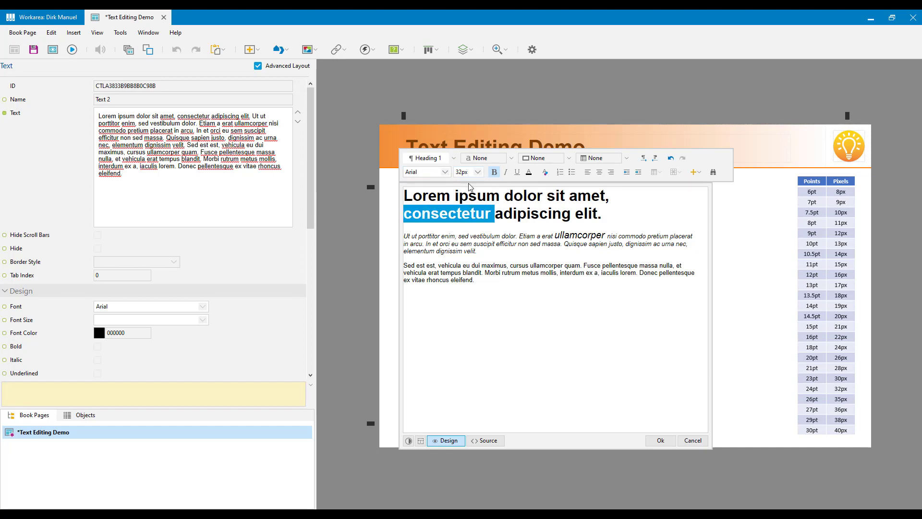
pyautogui.click(477, 172)
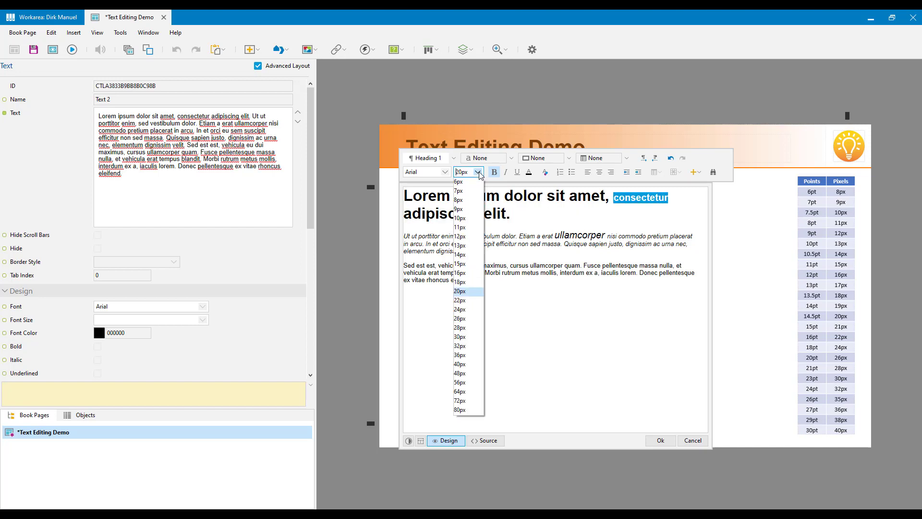
pyautogui.click(461, 346)
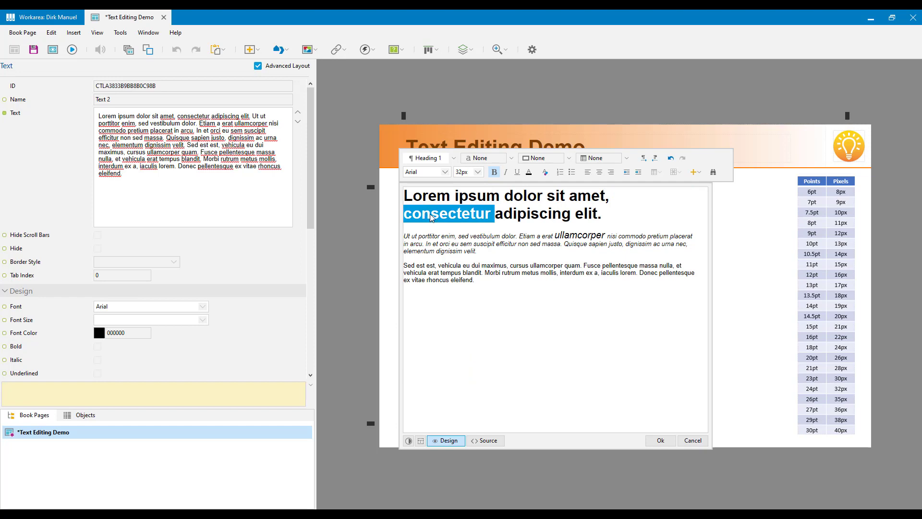
pyautogui.click(430, 194)
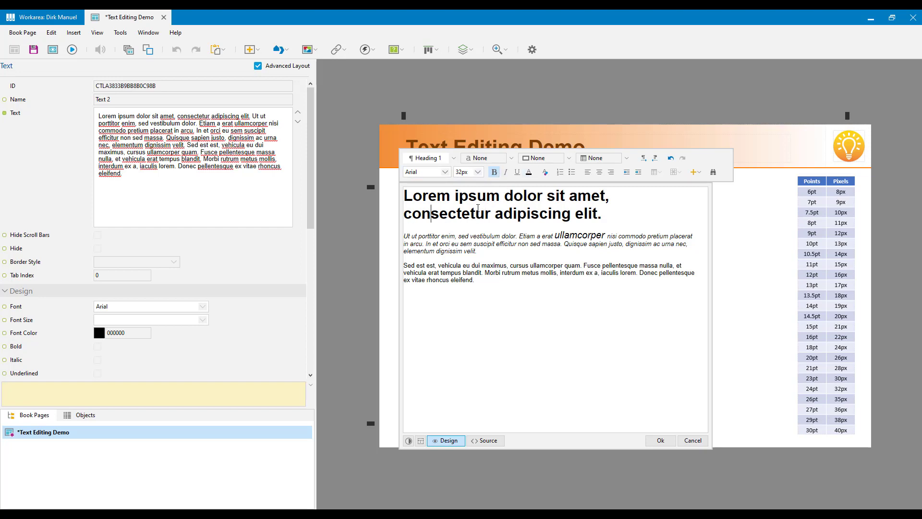
pyautogui.click(656, 440)
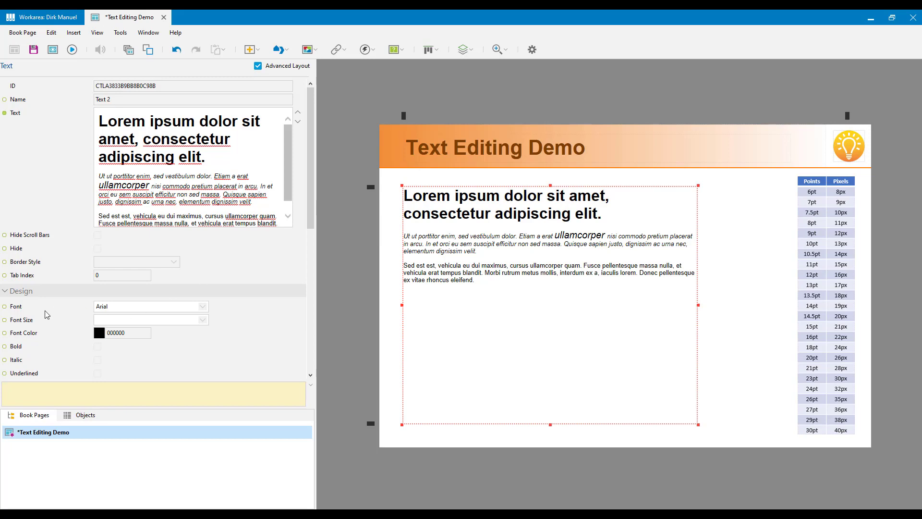
# - Override the body text box's design font size with 20, switching the override off and on again to compare
pyautogui.click(6, 321)
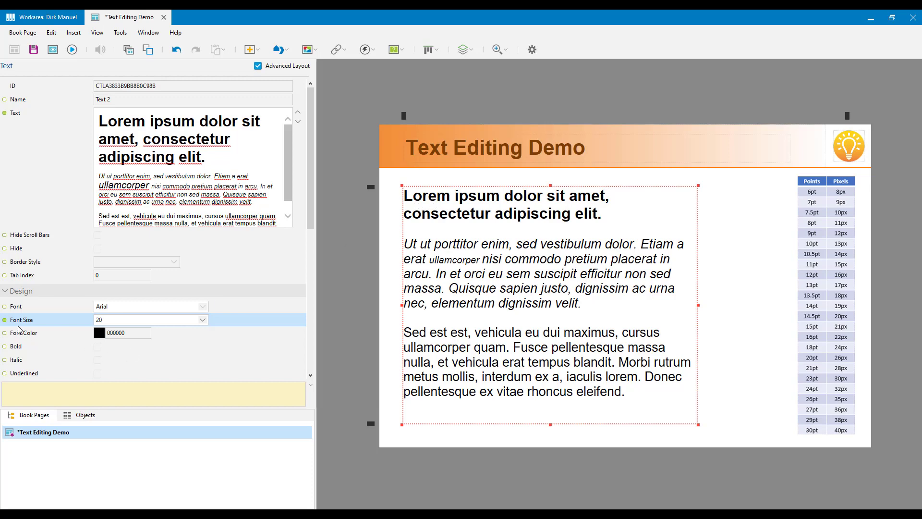
pyautogui.click(4, 320)
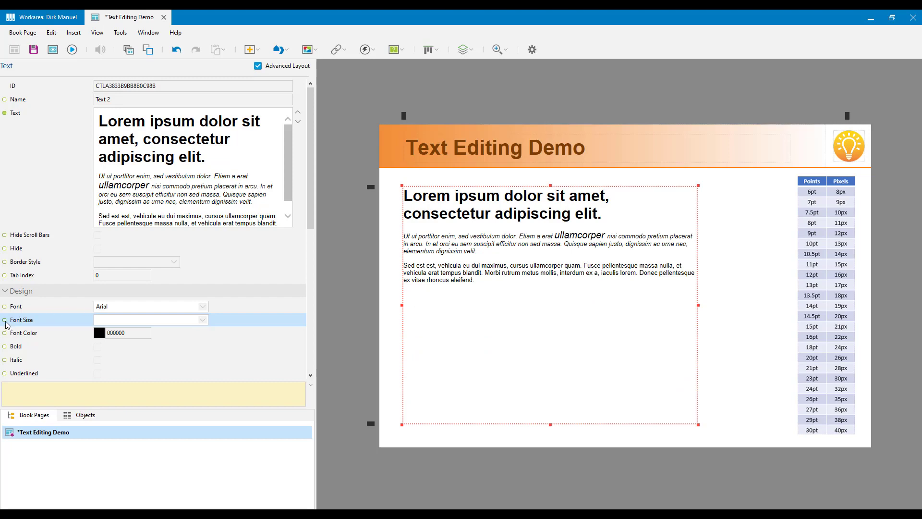
pyautogui.click(5, 320)
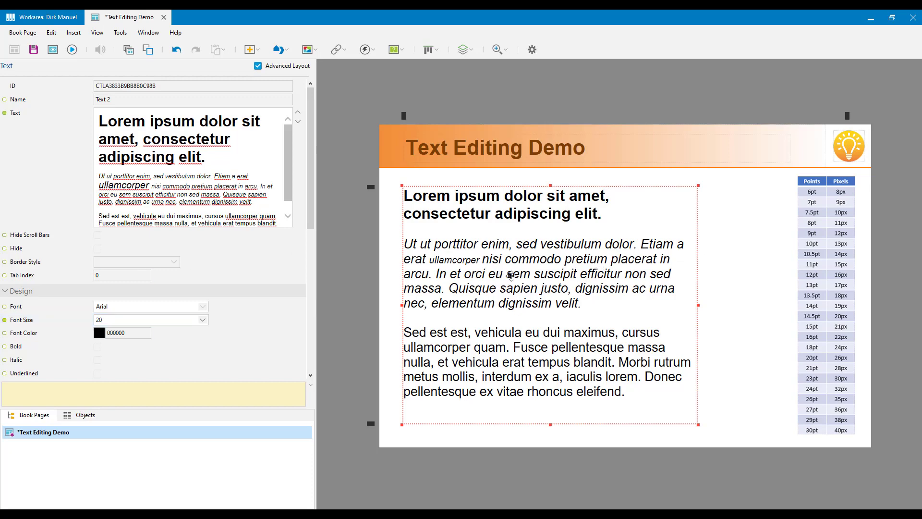
# - Open the body text for editing and check the font sizes of the italic text, the last paragraph, "ullamcorper" and the heading
pyautogui.doubleClick(533, 299)
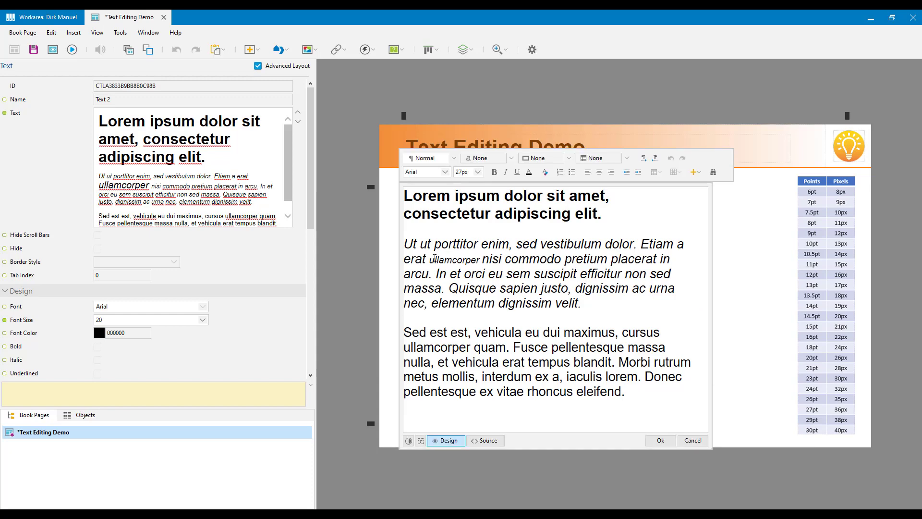
pyautogui.click(523, 253)
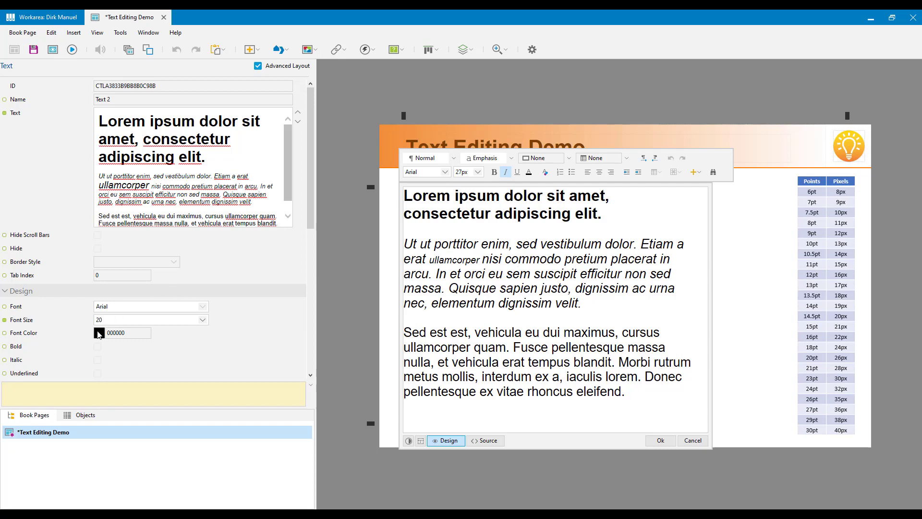
pyautogui.click(498, 356)
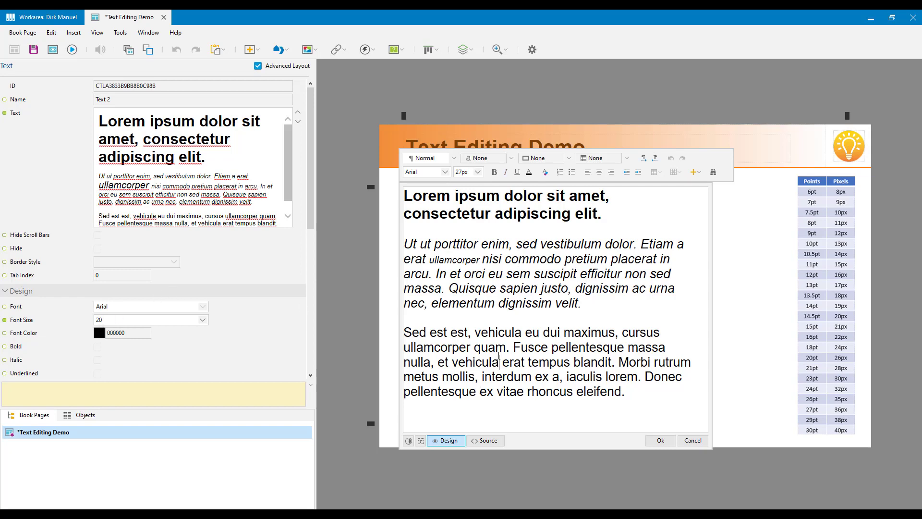
pyautogui.click(453, 259)
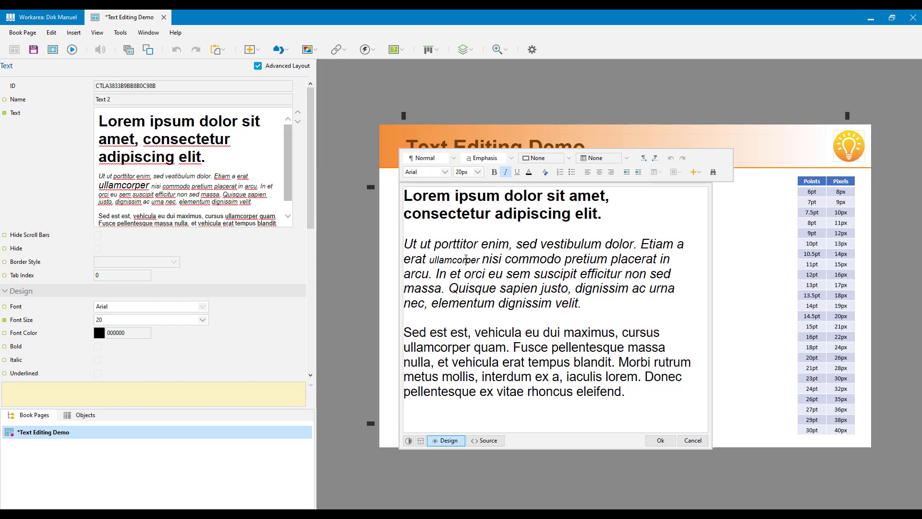
pyautogui.click(437, 195)
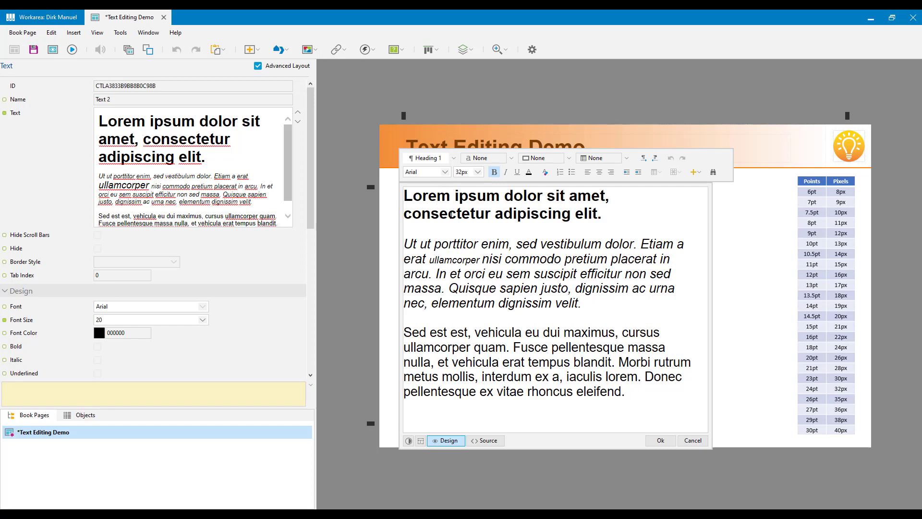
# - Change the heading's paragraph style to Heading 5 and select its directly formatted word "consectetur"
pyautogui.click(450, 214)
pyautogui.click(453, 158)
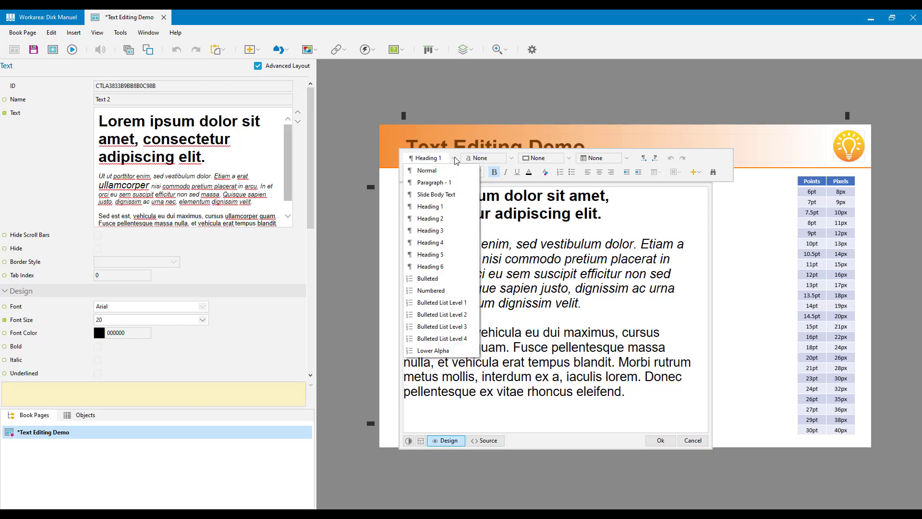
pyautogui.click(440, 254)
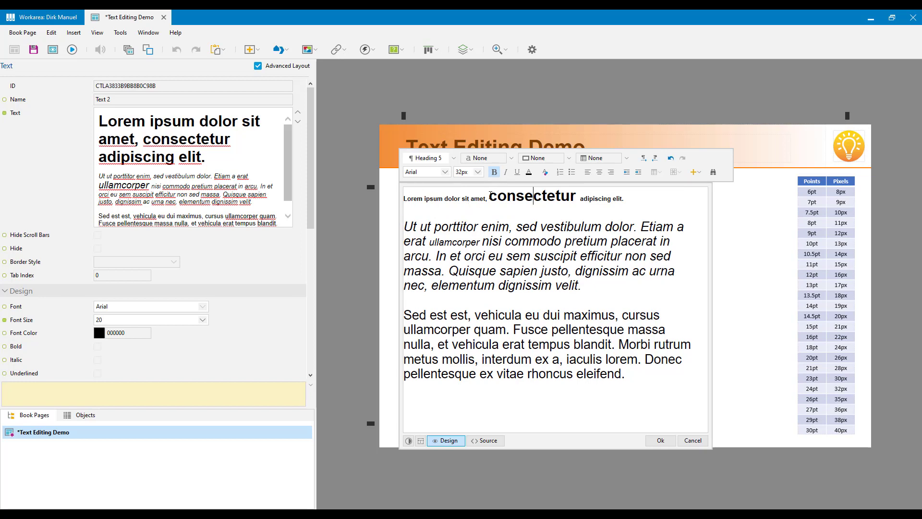
pyautogui.moveTo(489, 195); pyautogui.dragTo(576, 196)
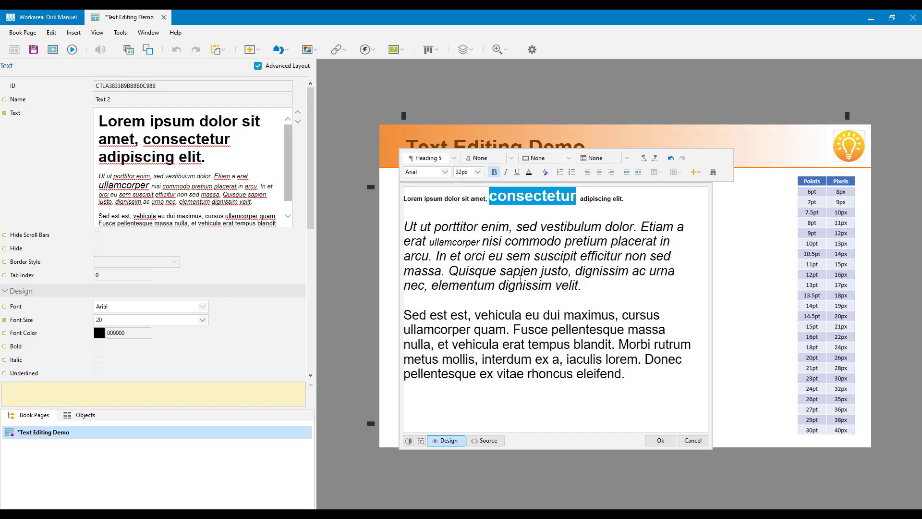
# - Replace the entire body text with the line "Priority of formatting:" in the Paragraph - 1 style
pyautogui.click(661, 378)
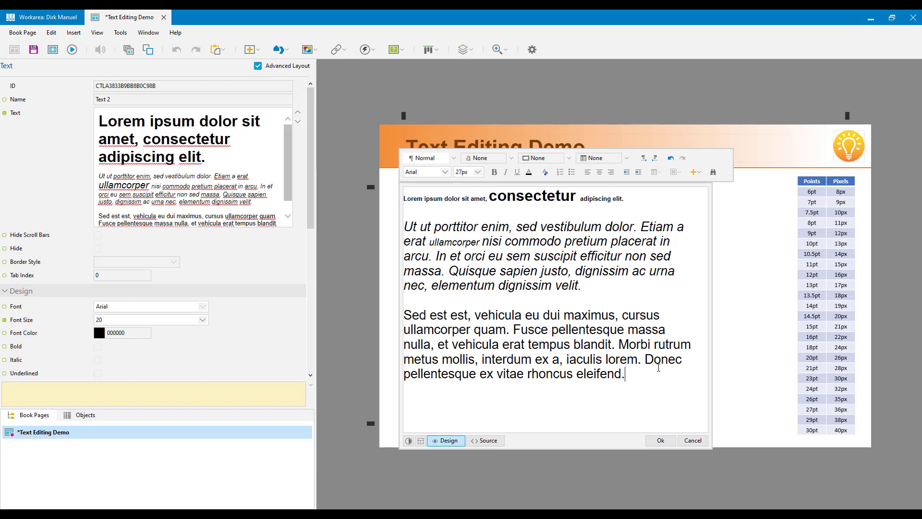
pyautogui.hotkey('ctrl', 'a')
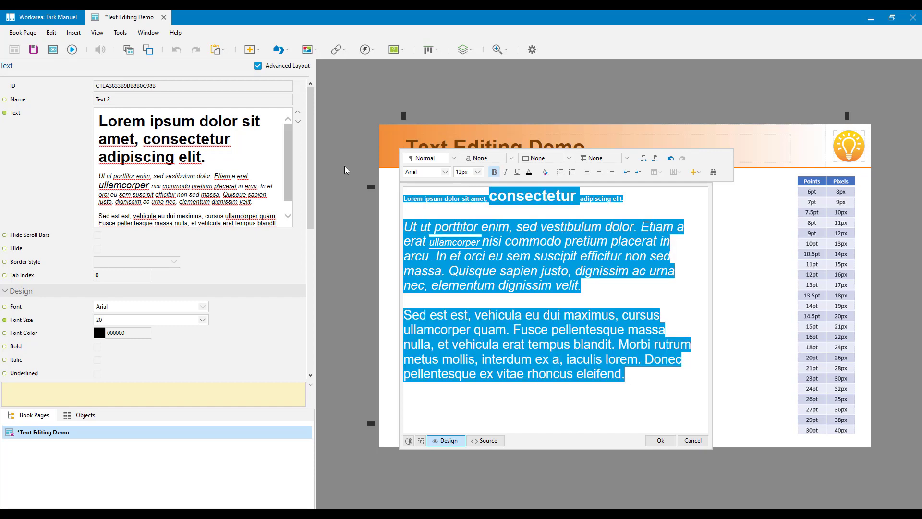
pyautogui.press('Delete')
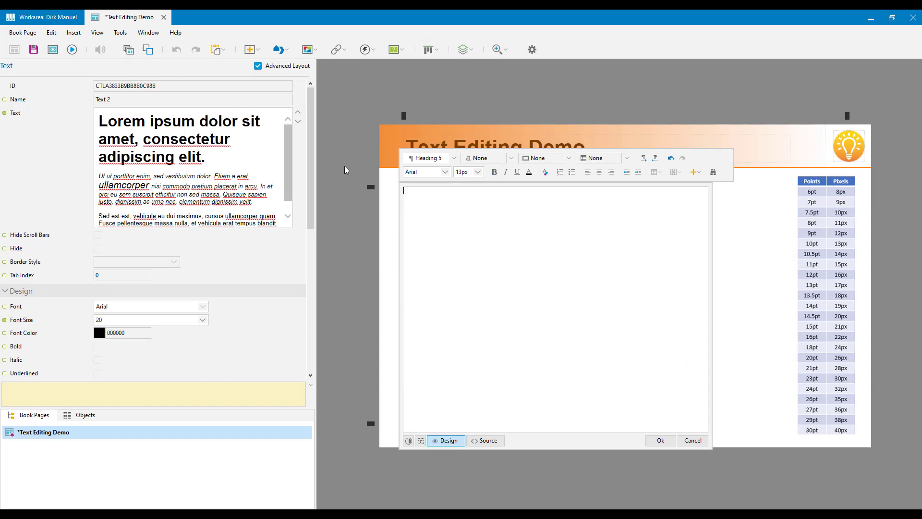
pyautogui.click(454, 158)
pyautogui.click(450, 182)
pyautogui.write('Priority of formatting:')
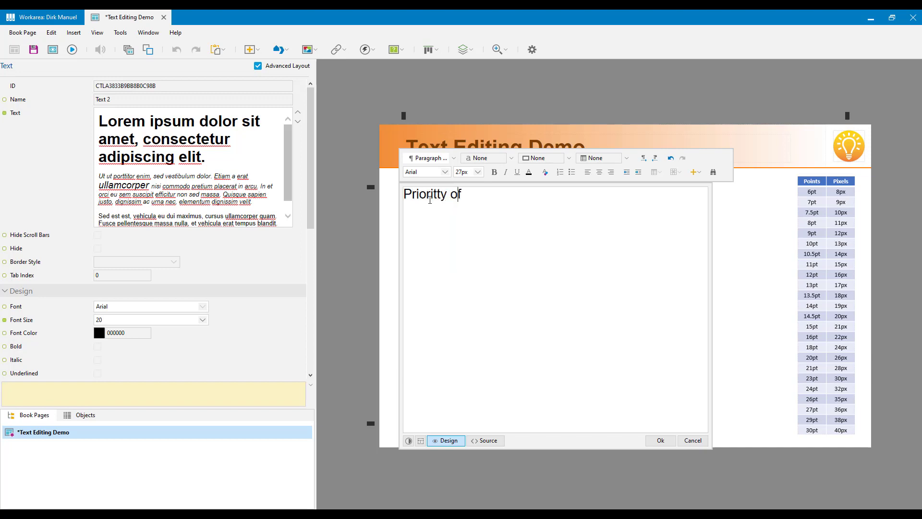
# - Add a numbered list with "Direct formatting", "Styles (Para or Char)" and "Design Properties" under the intro line, and accept the text
pyautogui.press('Return')
pyautogui.write('1. Direct formatting')
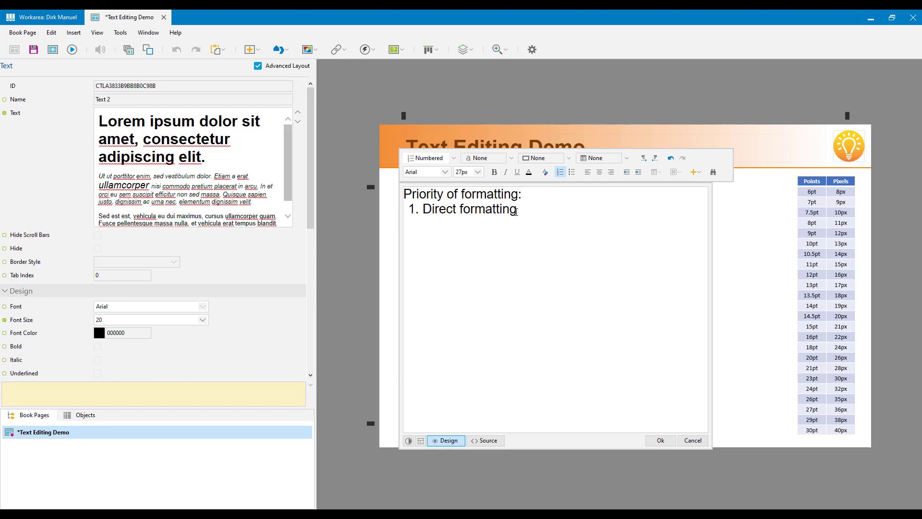
pyautogui.press('Return')
pyautogui.write('Styles (Para or Char)')
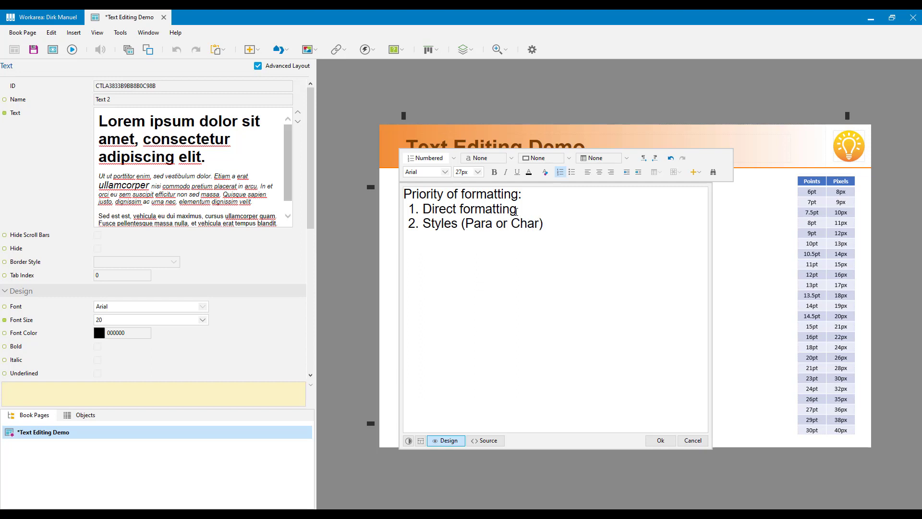
pyautogui.press('Return')
pyautogui.write('Desi')
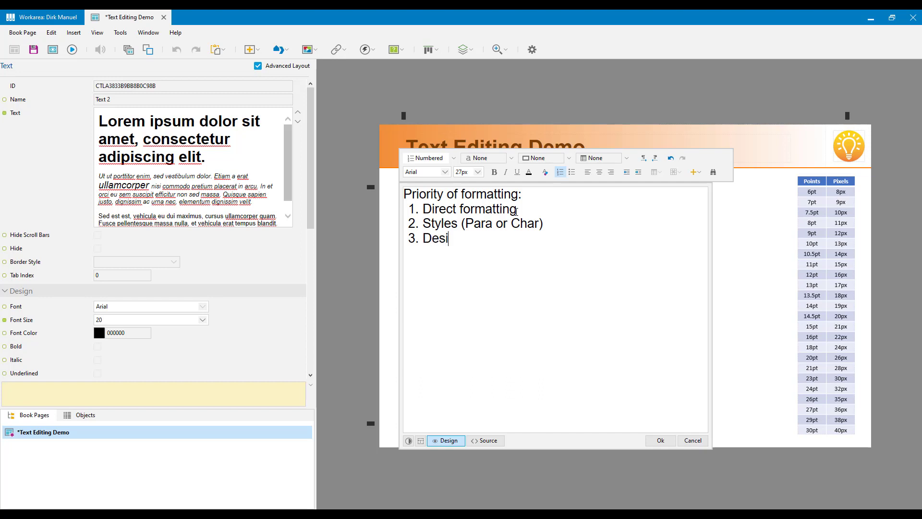
pyautogui.write('gn Prio')
pyautogui.press('BackSpace')
pyautogui.press('BackSpace')
pyautogui.write('op')
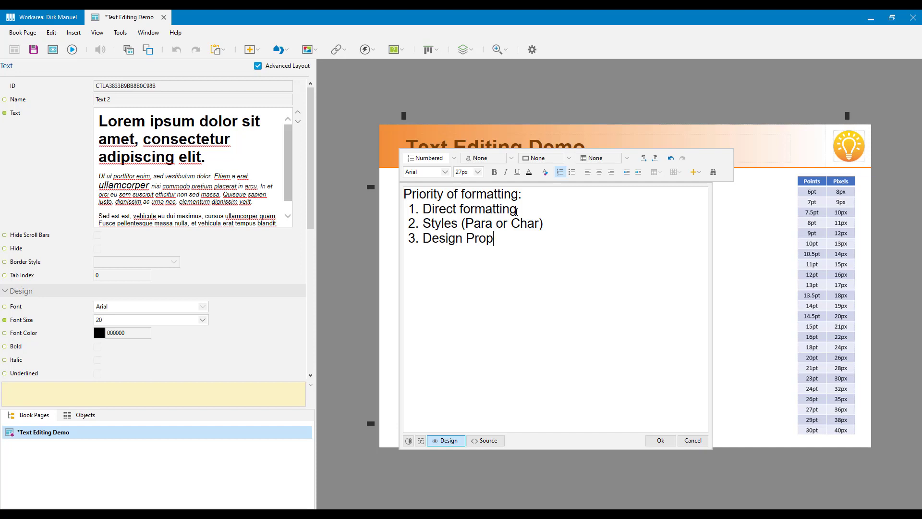
pyautogui.write('erties')
pyautogui.click(668, 443)
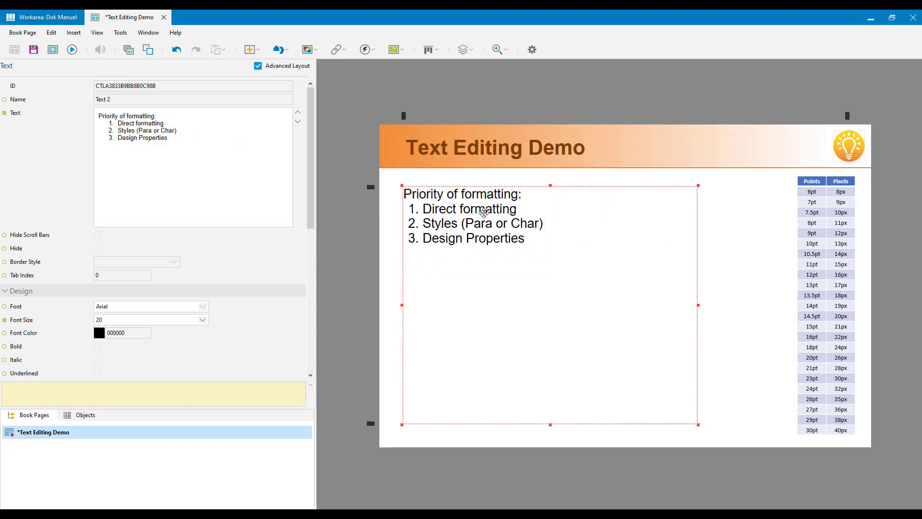